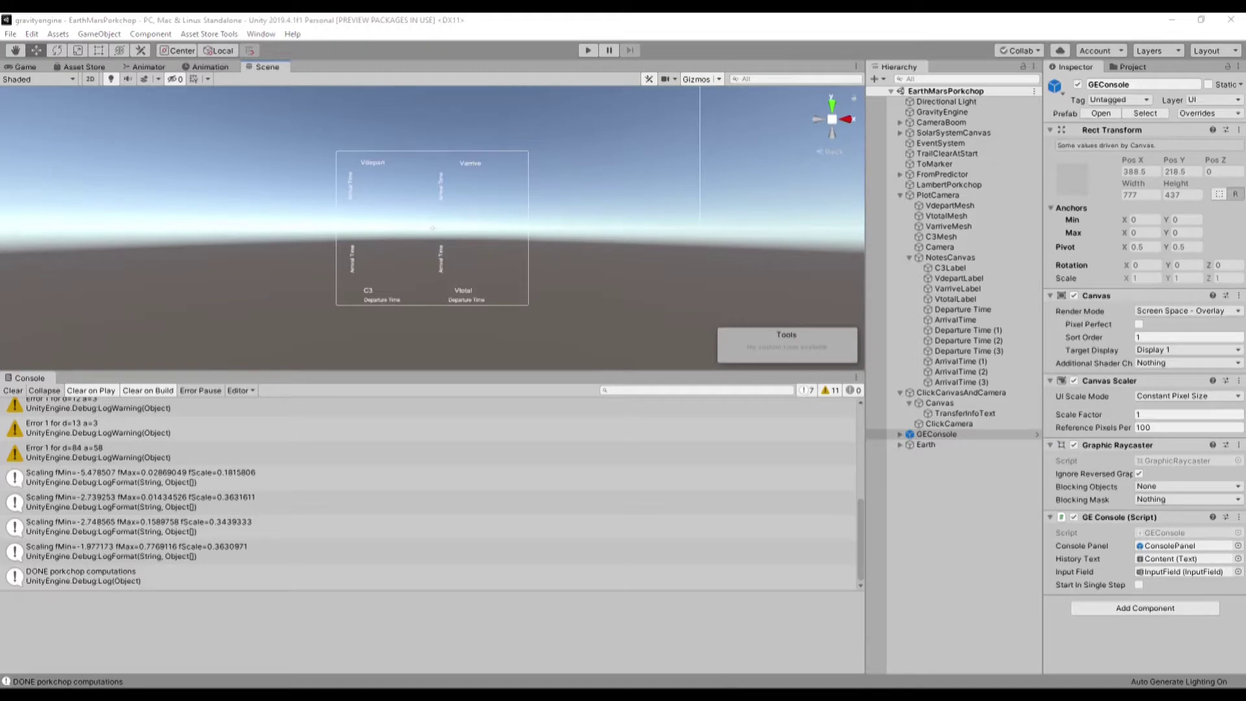
Bring up the NASA PDF's Earth-Mars 2031 departure-energy trajectory plot in Firefox
{"action": "left_click", "coordinate": [653, 653]}
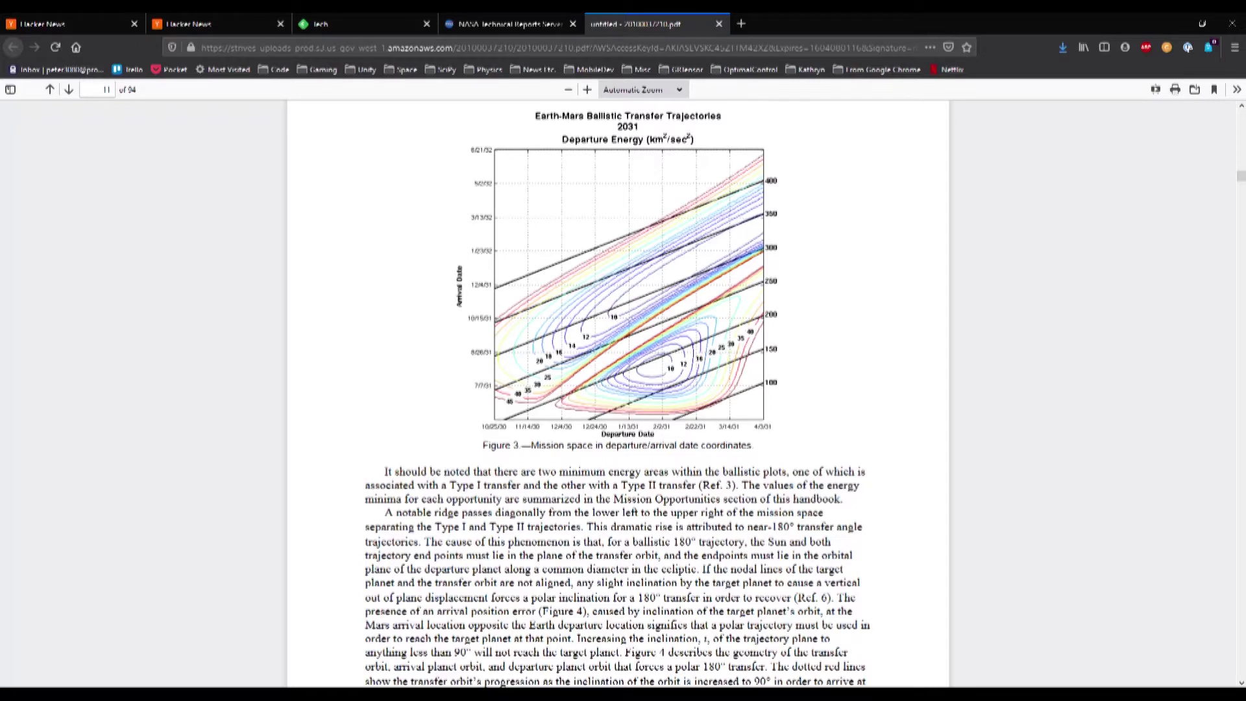
Return to the Unity editor's EarthMarsPorkchop scene, where the porkchop computations are done
{"action": "mouse_move", "coordinate": [746, 695]}
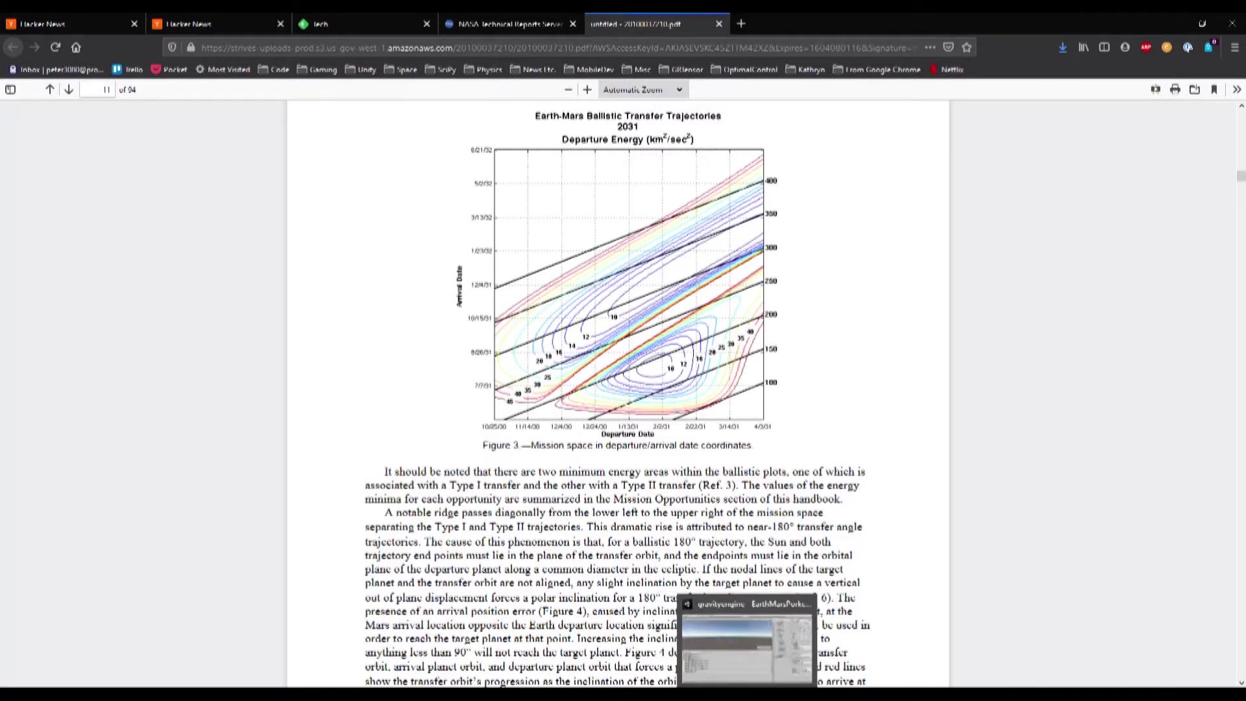
{"action": "left_click", "coordinate": [747, 649]}
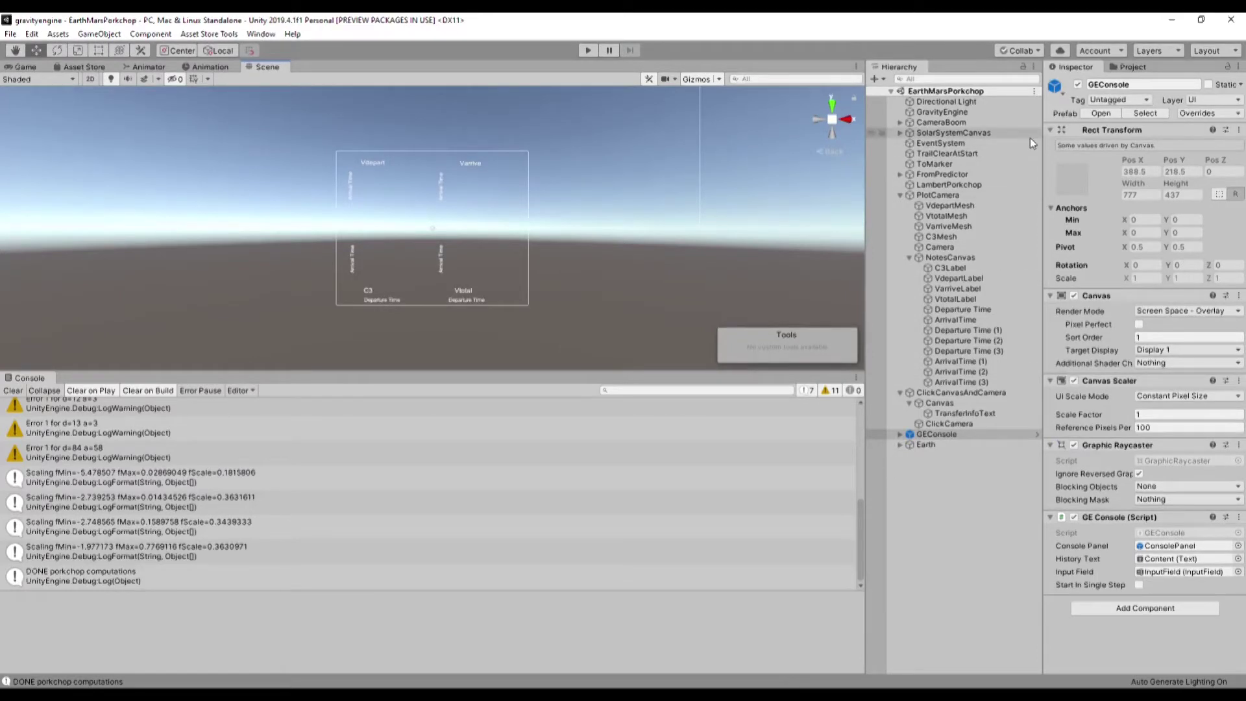
Browse GravityEngine > Scenes > MiniGames > Porkchop and select the EarthMarsPorkchop scene asset
{"action": "left_click", "coordinate": [1135, 66]}
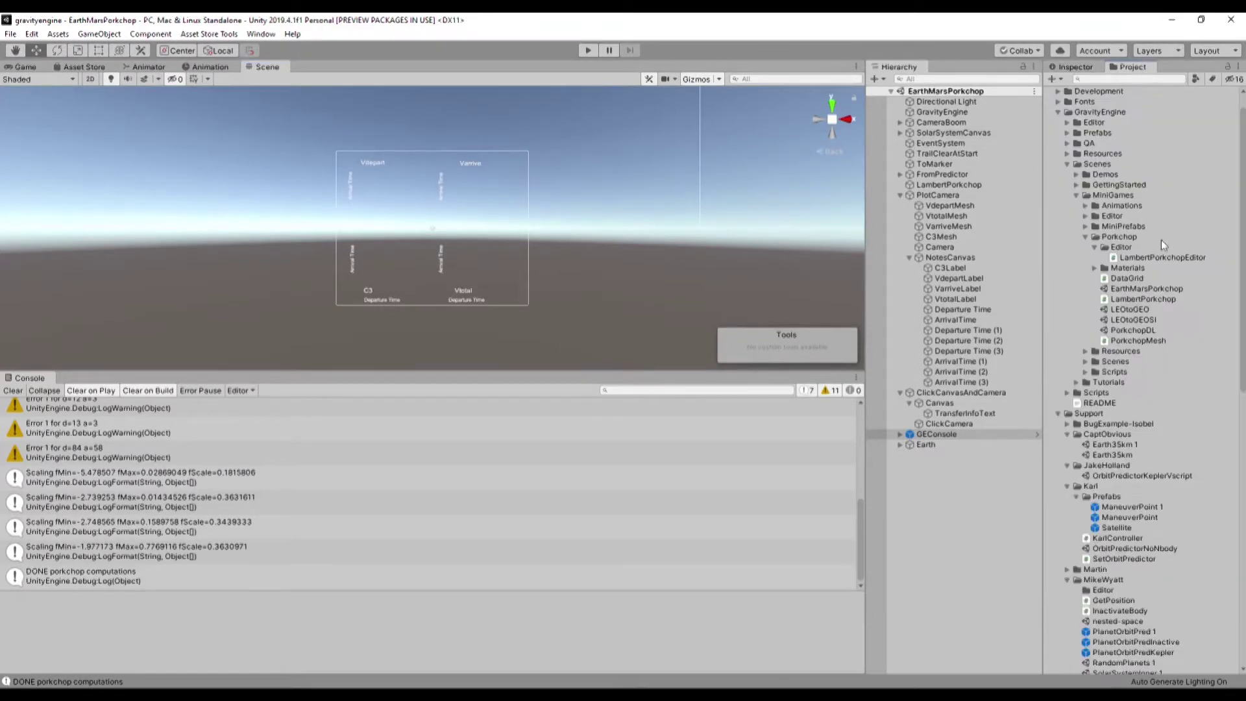
{"action": "left_click", "coordinate": [1121, 195]}
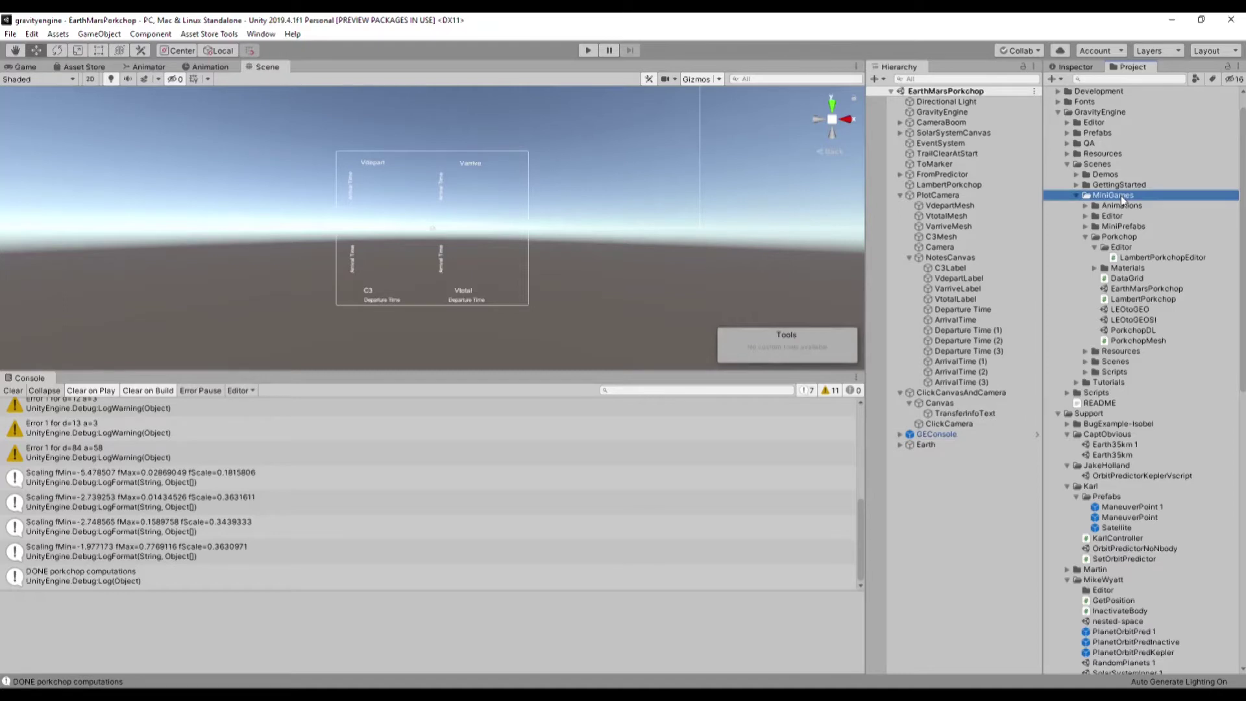
{"action": "left_click", "coordinate": [1116, 236]}
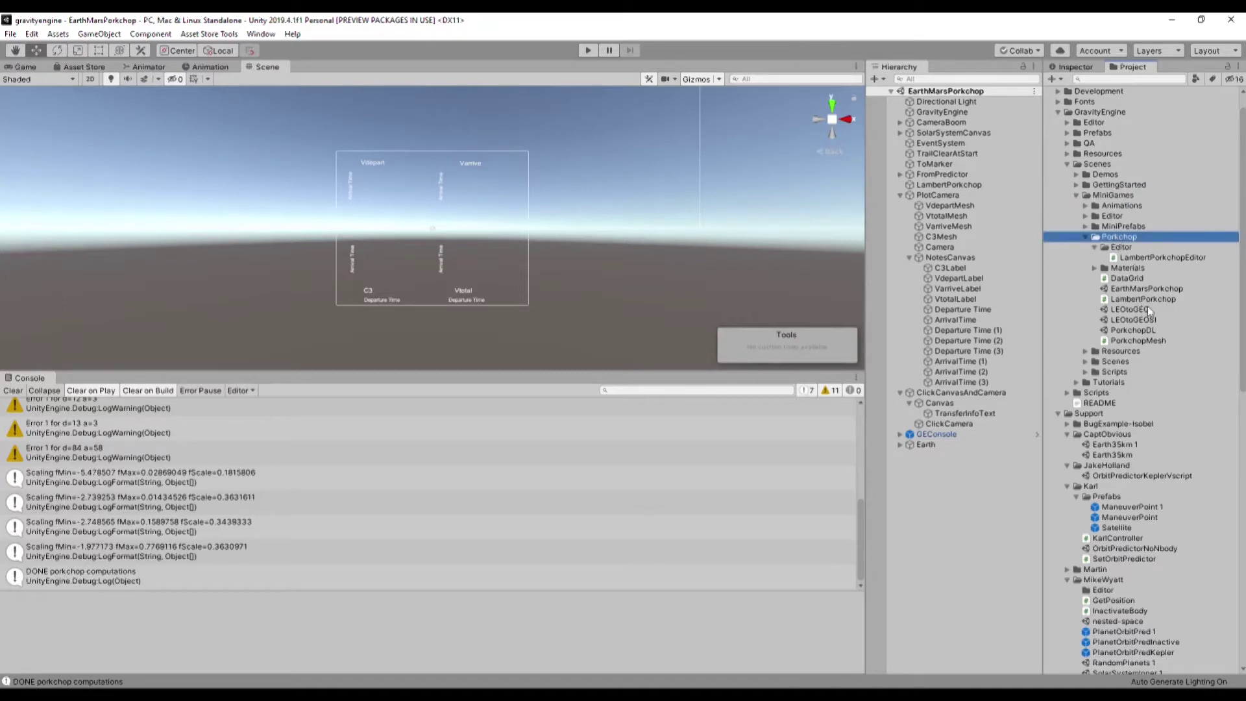
{"action": "left_click", "coordinate": [1140, 288]}
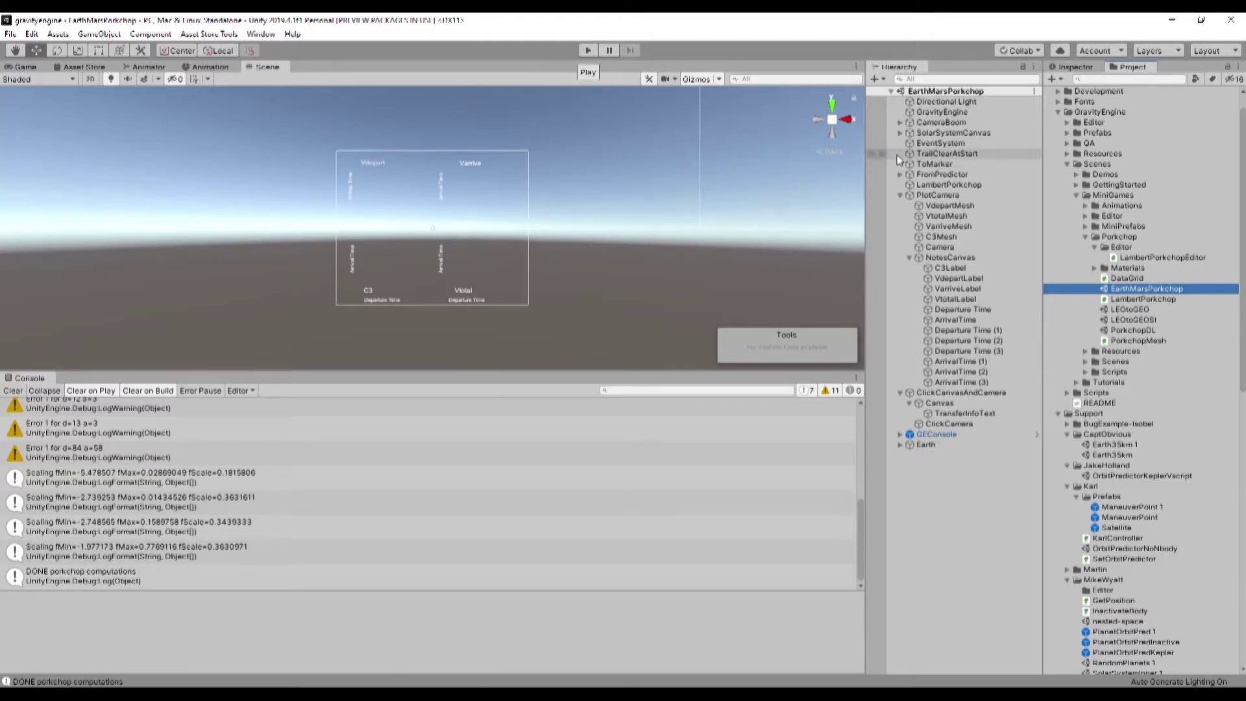
{"action": "left_click", "coordinate": [1074, 67]}
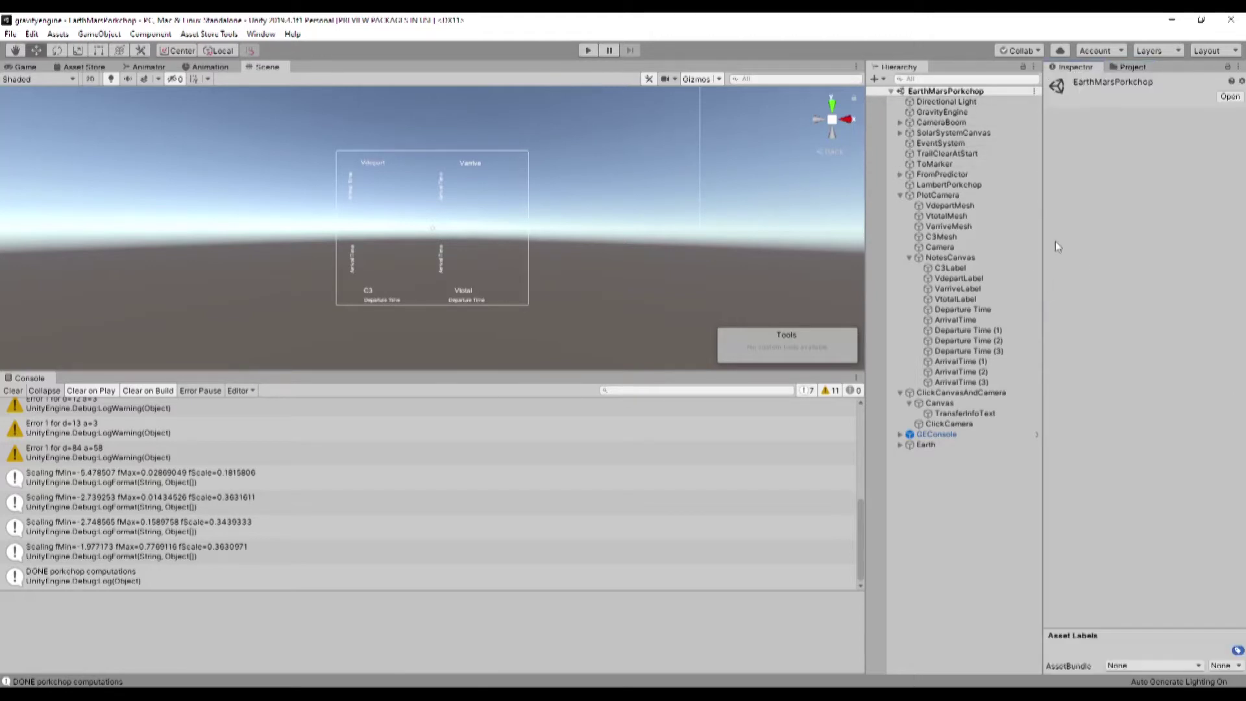
Select LambertPorkchop, keep its Input Mode at RELATIVE, and start the Earth-Mars porkchop scene
{"action": "left_click", "coordinate": [961, 185]}
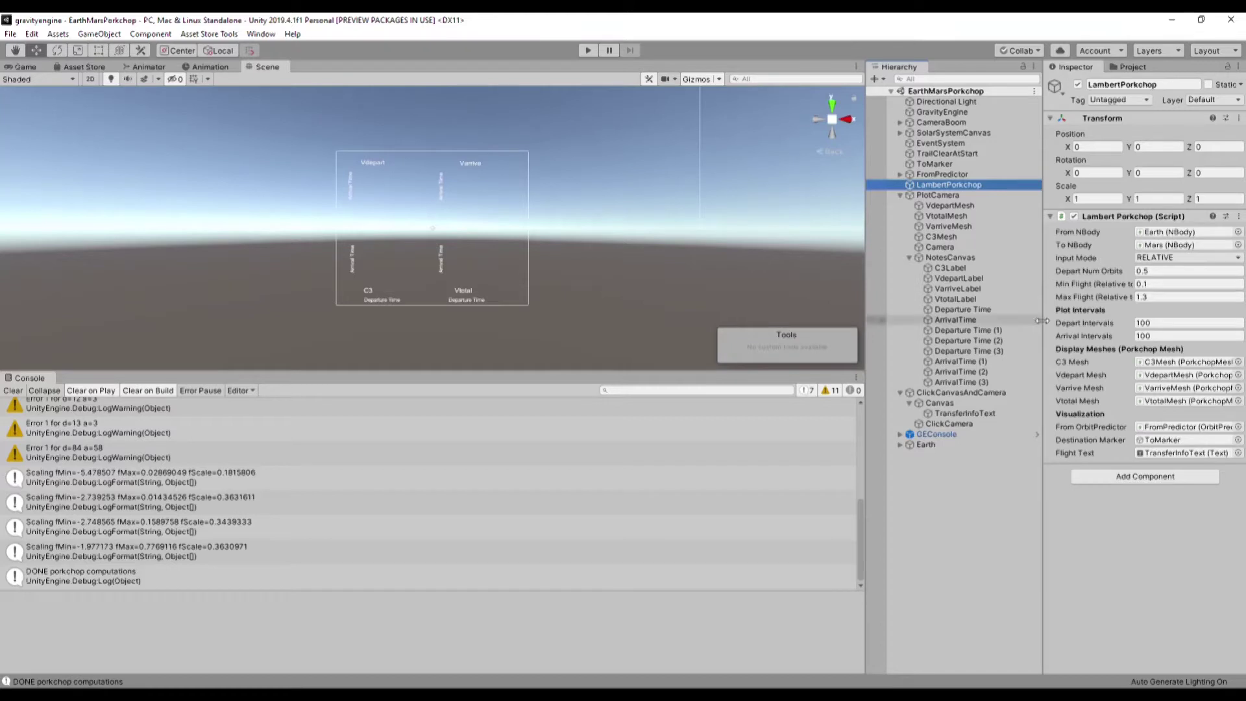
{"action": "mouse_move", "coordinate": [1106, 255]}
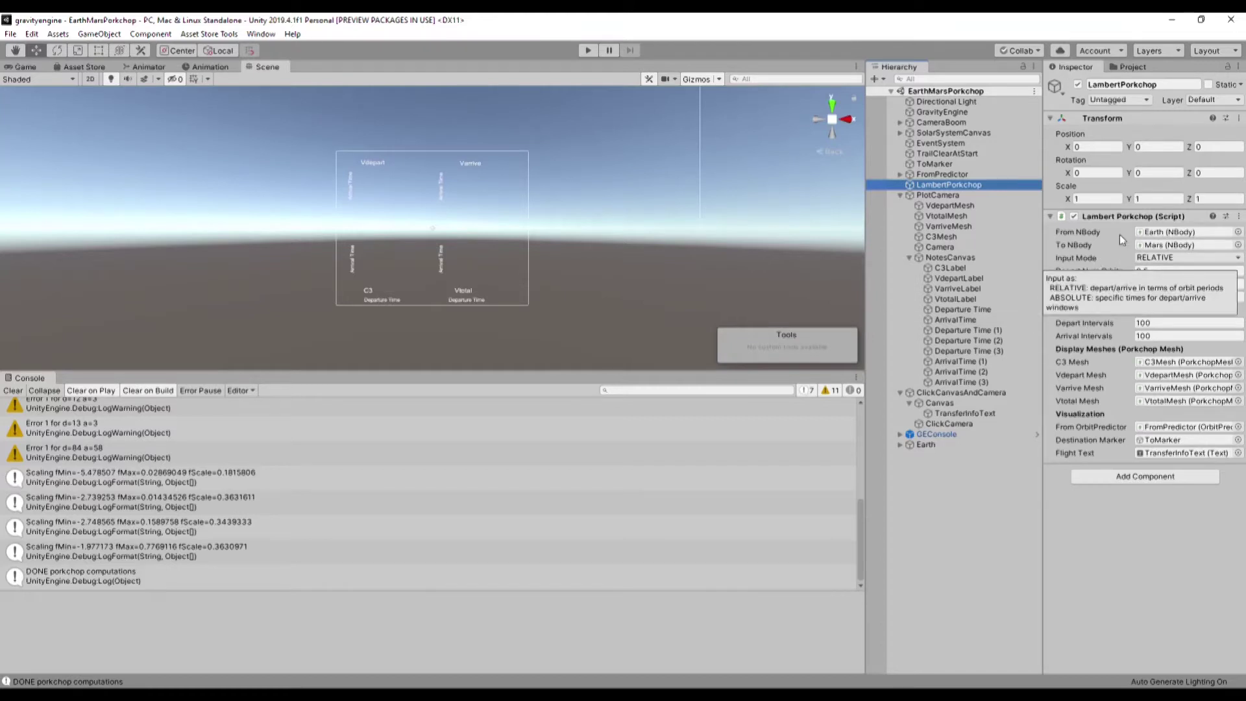
{"action": "left_click", "coordinate": [1166, 258]}
{"action": "left_click", "coordinate": [1165, 258]}
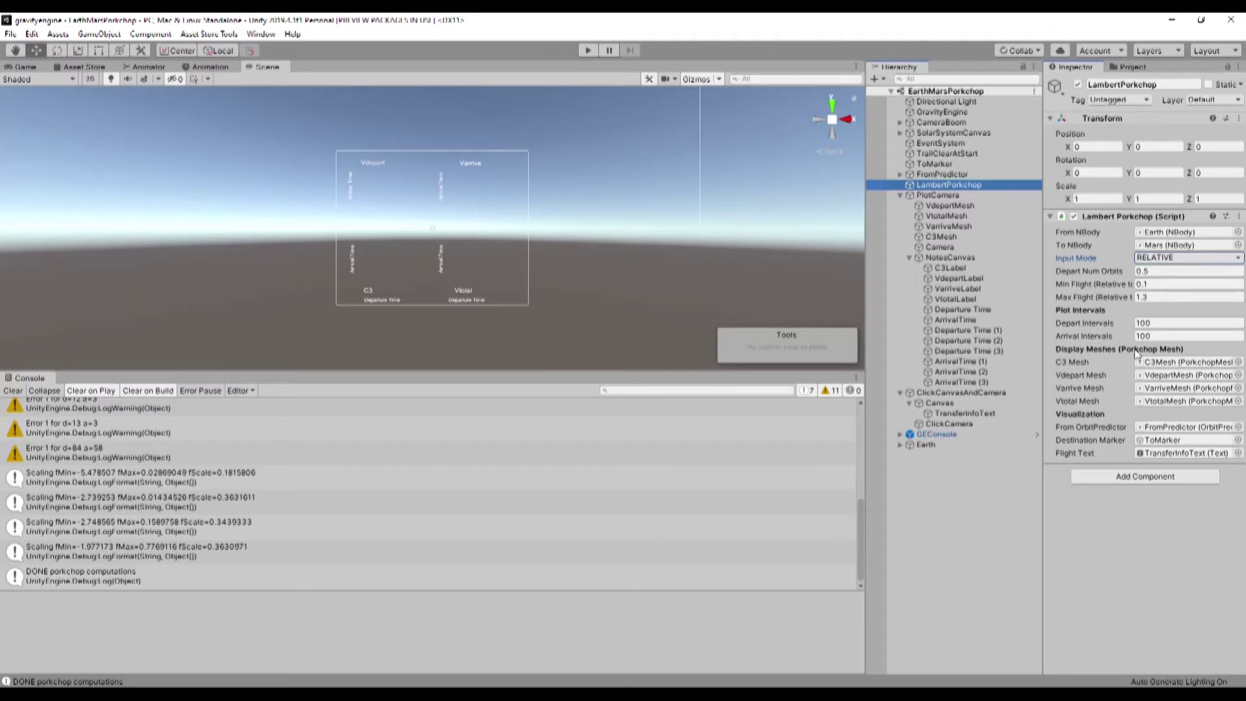
{"action": "left_click", "coordinate": [1115, 349]}
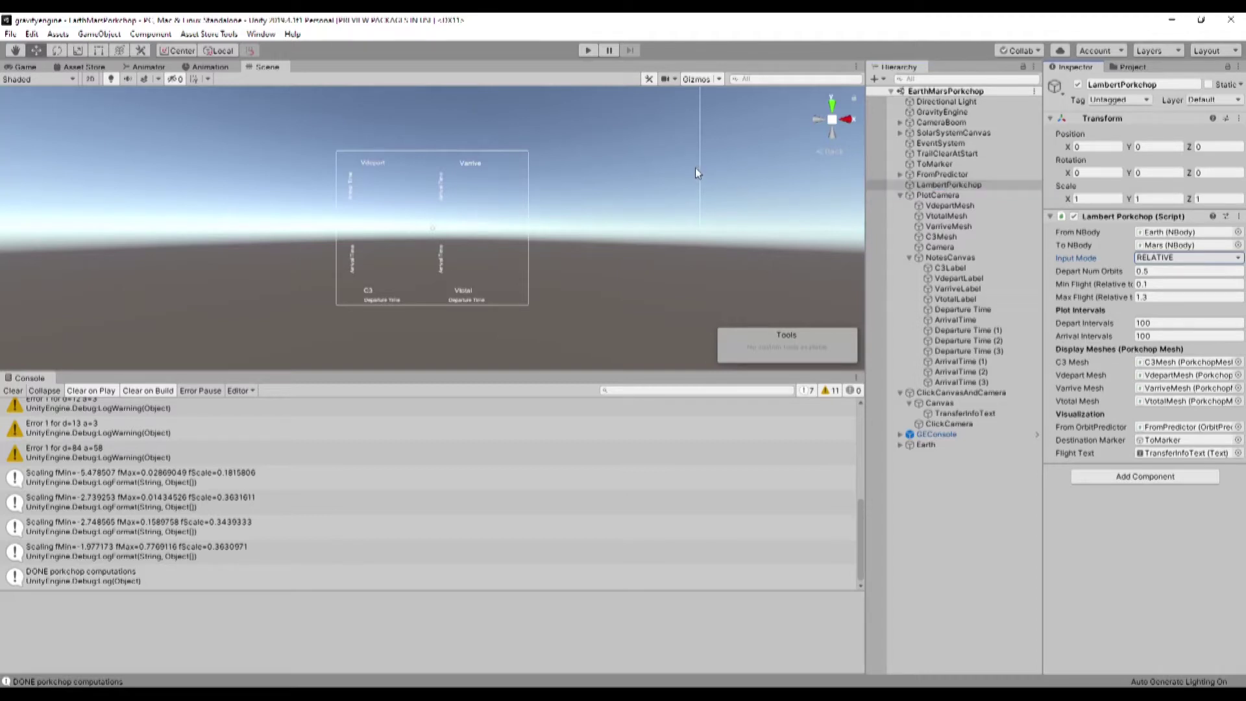
{"action": "left_click", "coordinate": [588, 51]}
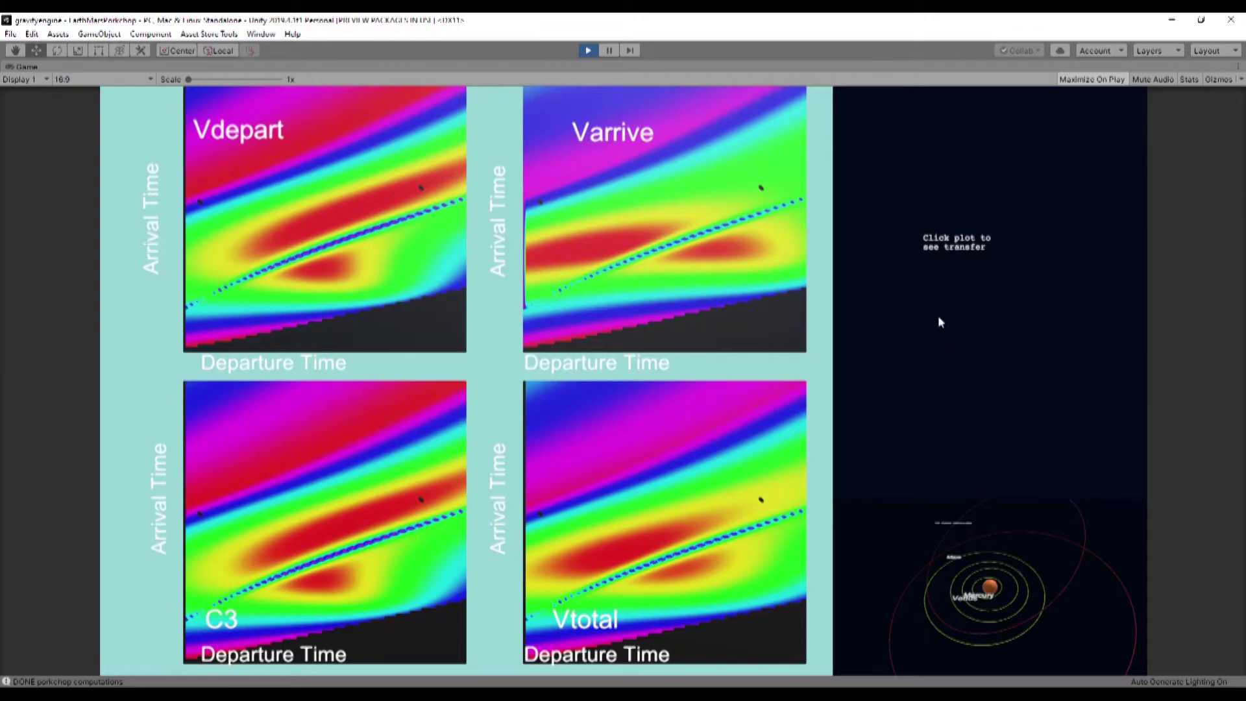
Pick transfers on the Varrive plot, one showing c3depart 15.709 km²/s², |dV1| 3.963 km/s
{"action": "left_click", "coordinate": [718, 251]}
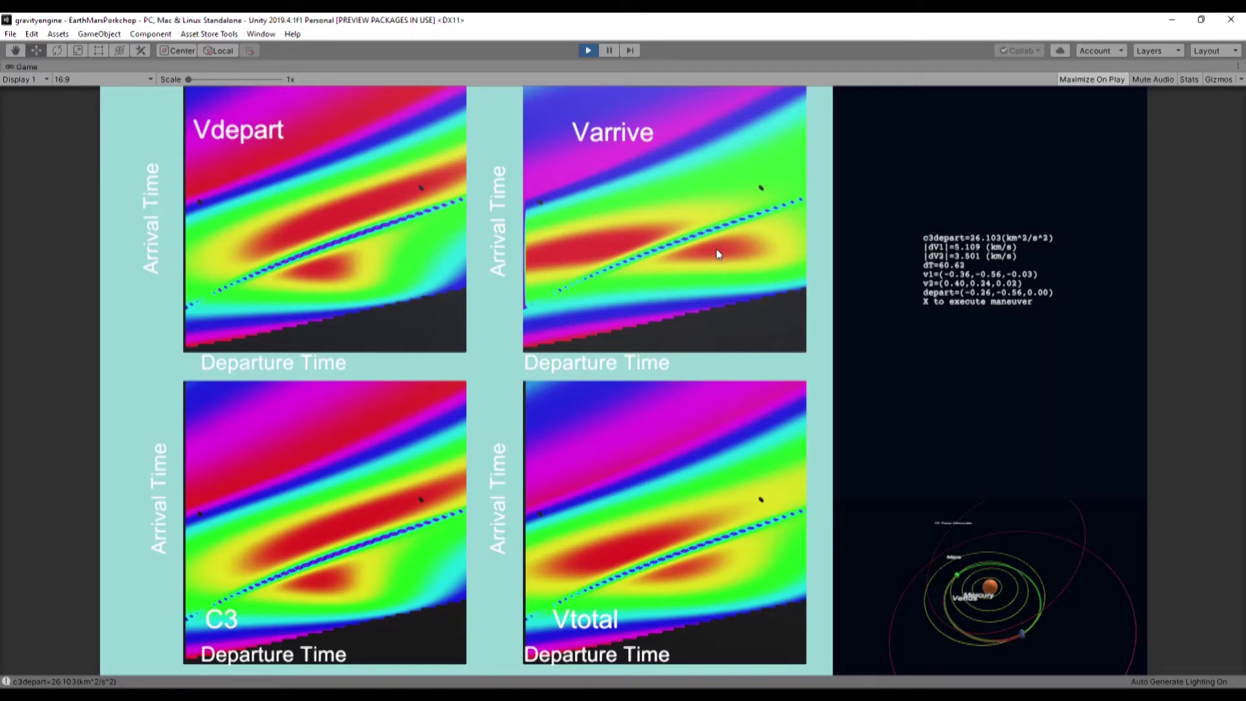
{"action": "left_click", "coordinate": [588, 249]}
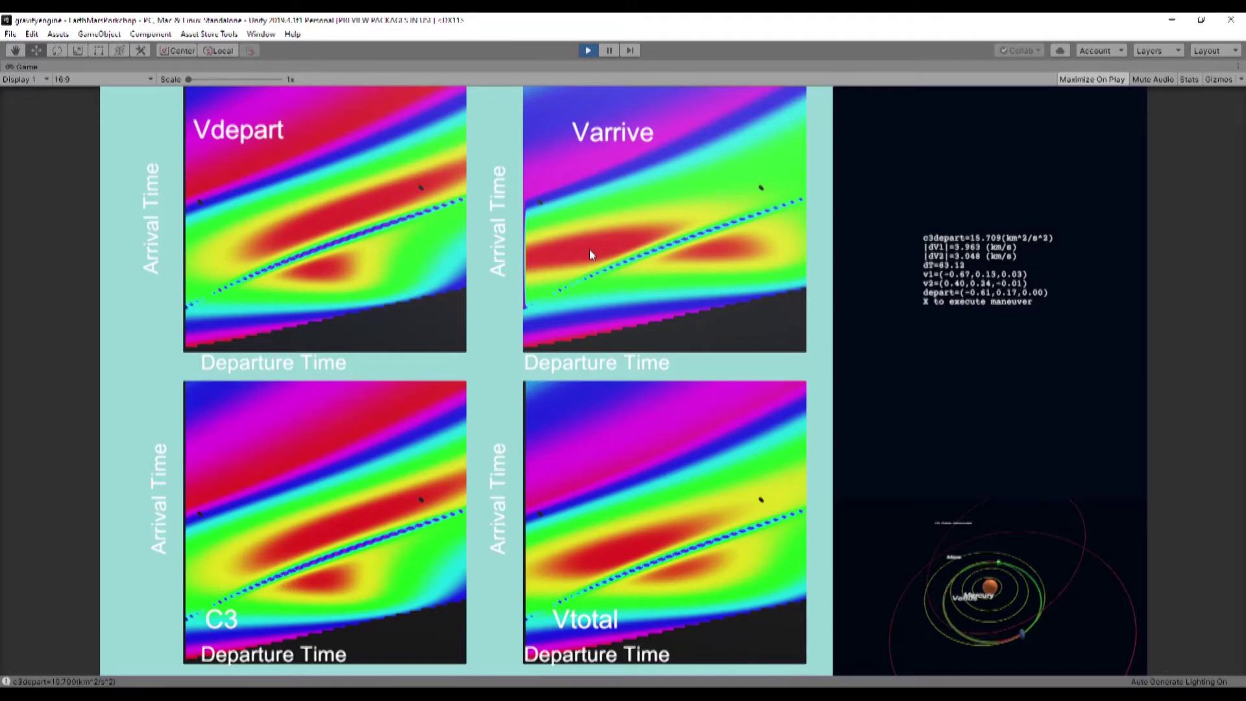
Compare four Varrive transfers, the last at c3depart 1038.510 km²/s², then stop play mode
{"action": "left_click", "coordinate": [722, 250]}
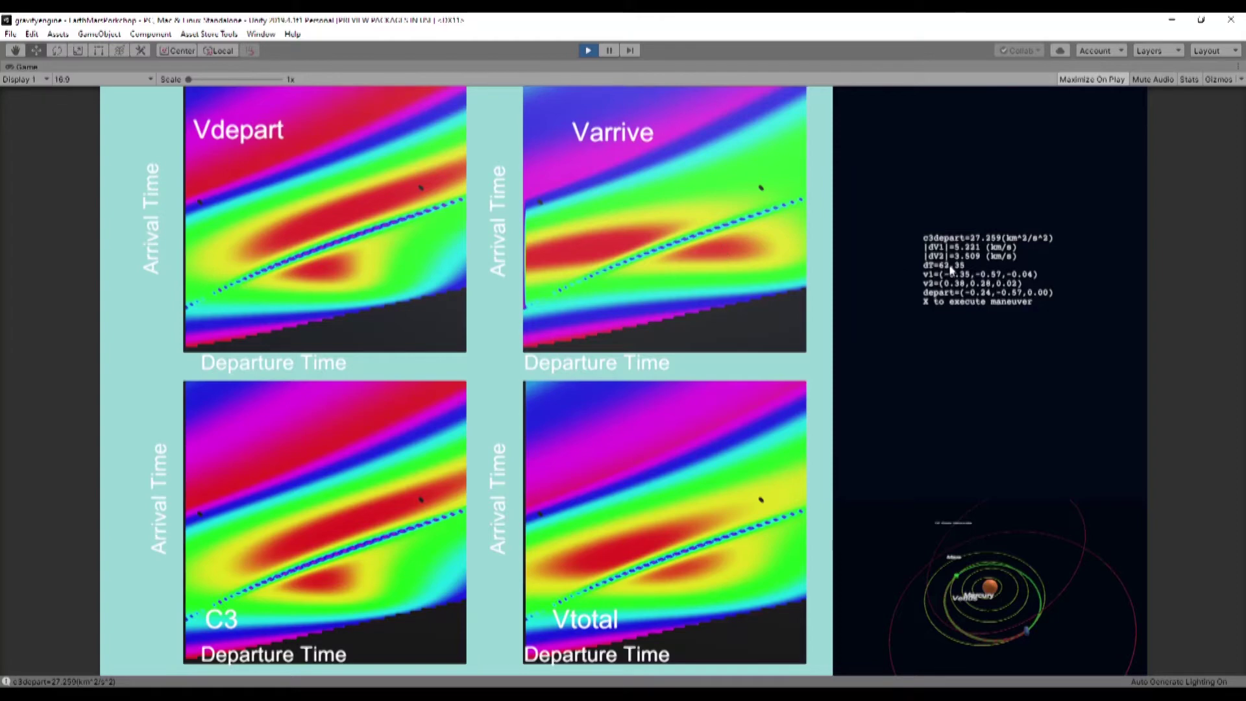
{"action": "left_click", "coordinate": [580, 252]}
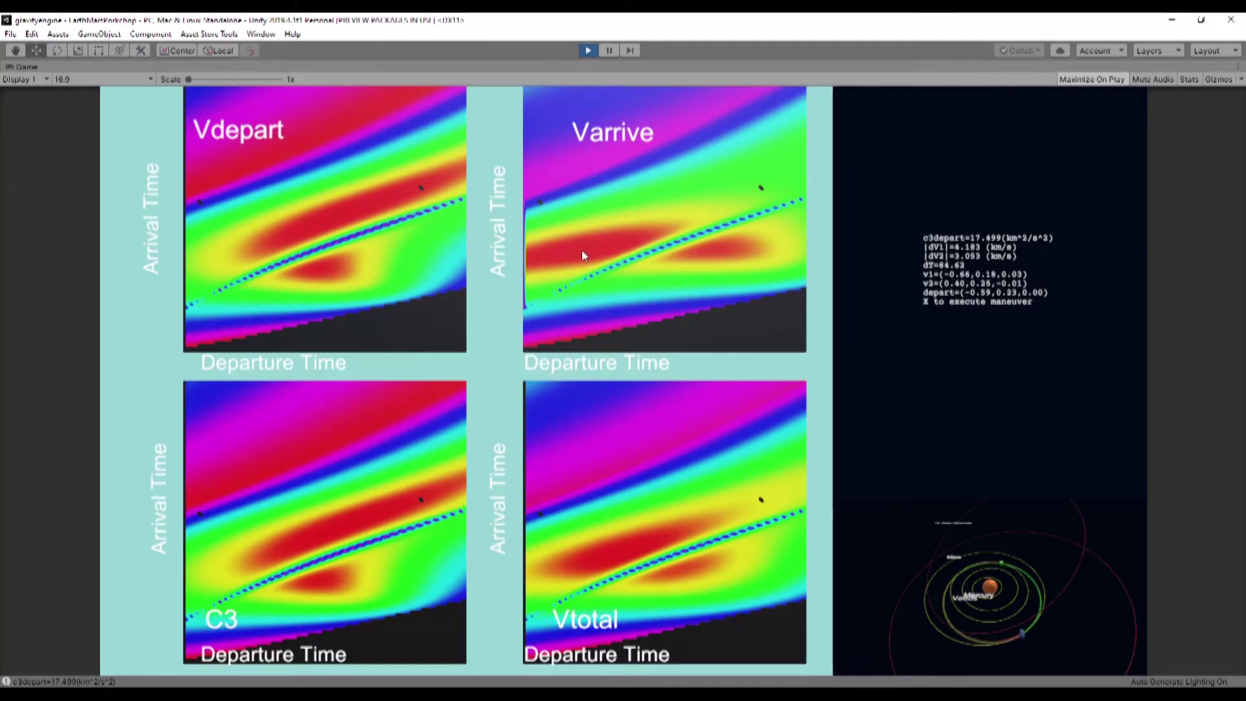
{"action": "left_click", "coordinate": [563, 256]}
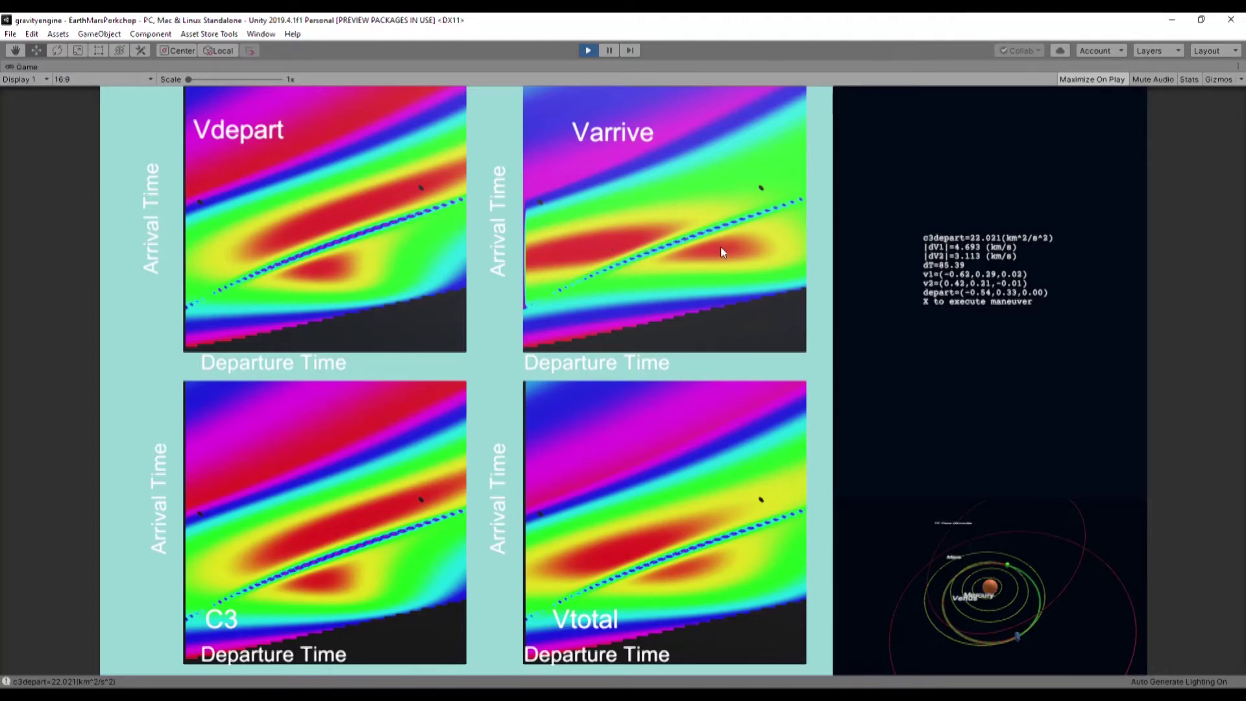
{"action": "left_click", "coordinate": [669, 245]}
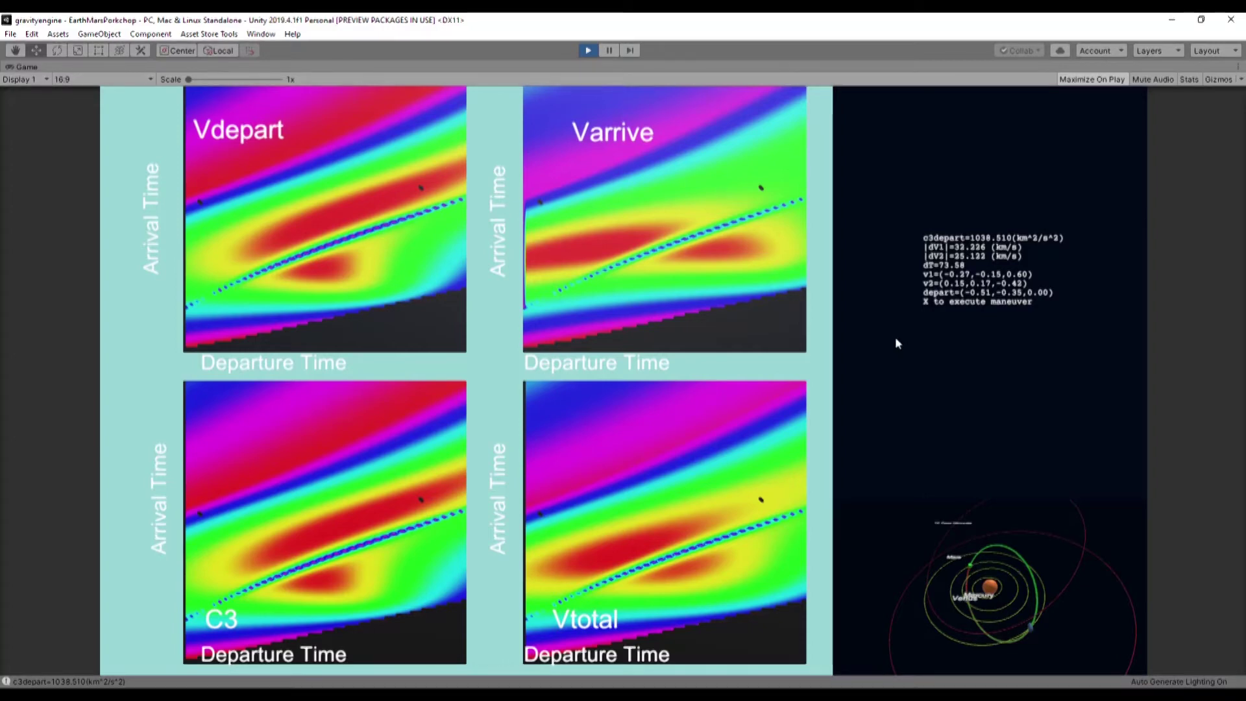
{"action": "left_click", "coordinate": [587, 49]}
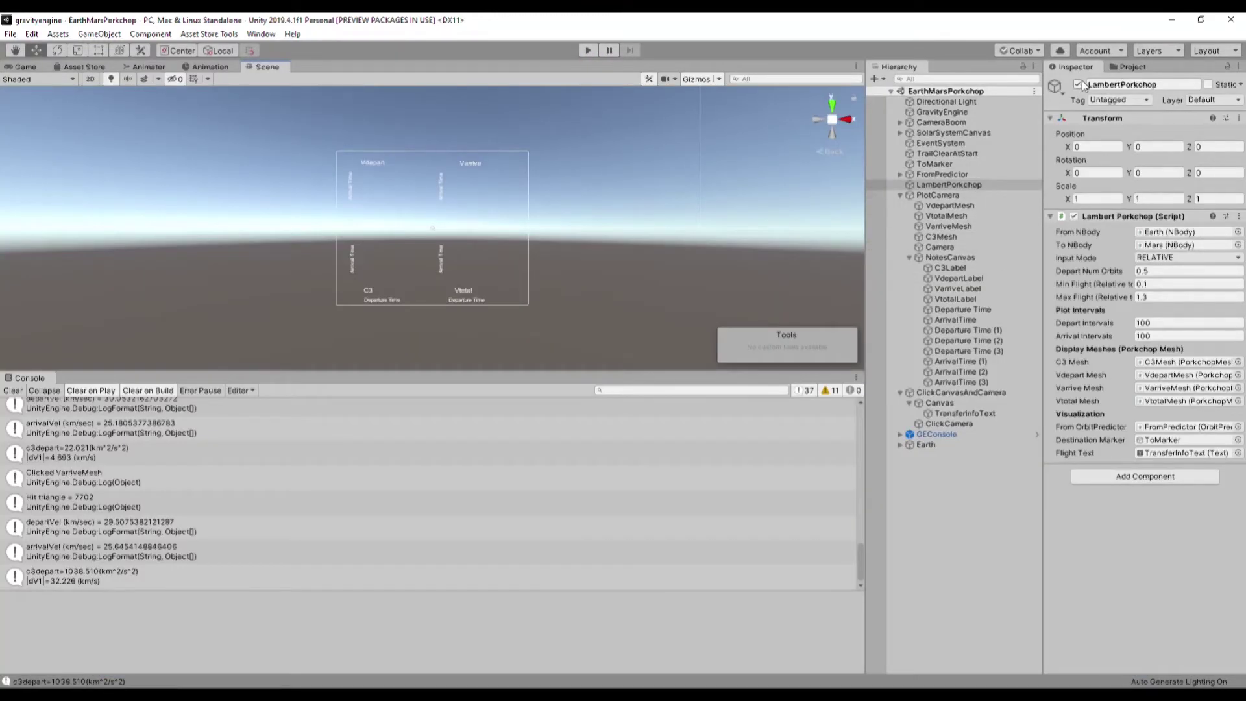
Run the LEOtoGEO scene and pick a Varrive transfer giving c3depart 42.643 km²/s², |dV1| 6.530 km/s
{"action": "left_click", "coordinate": [1137, 67]}
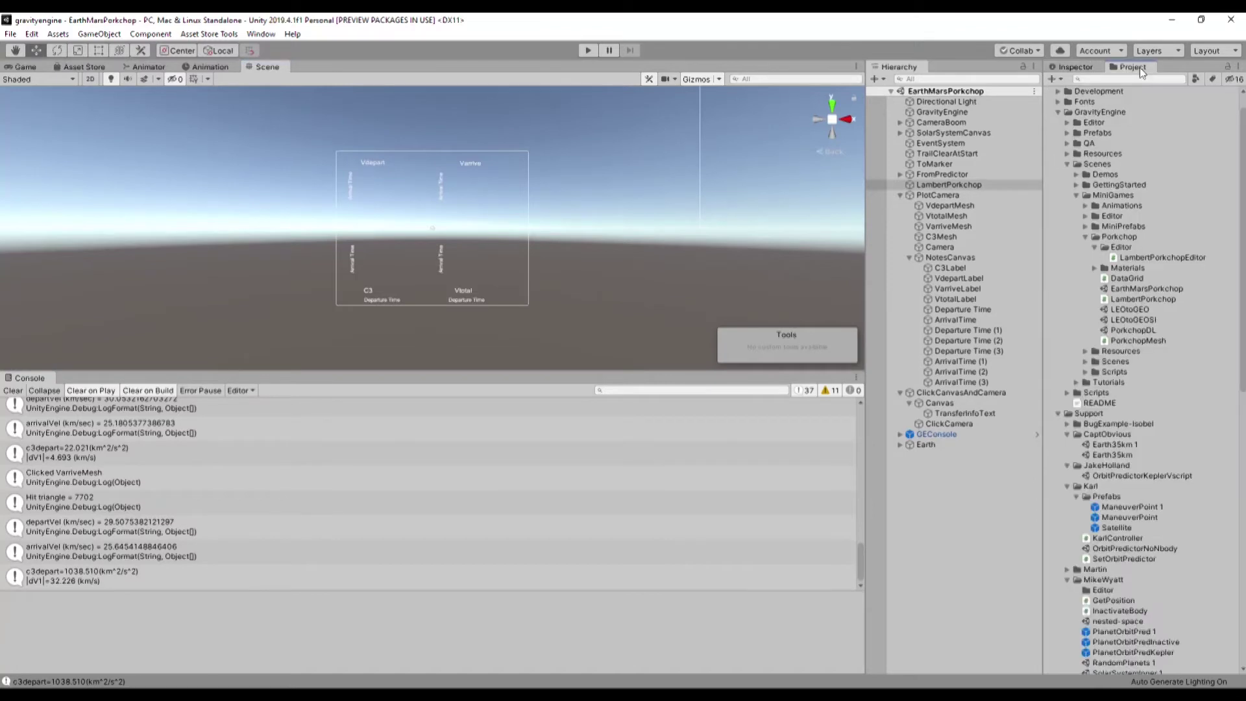
{"action": "double_click", "coordinate": [1131, 309]}
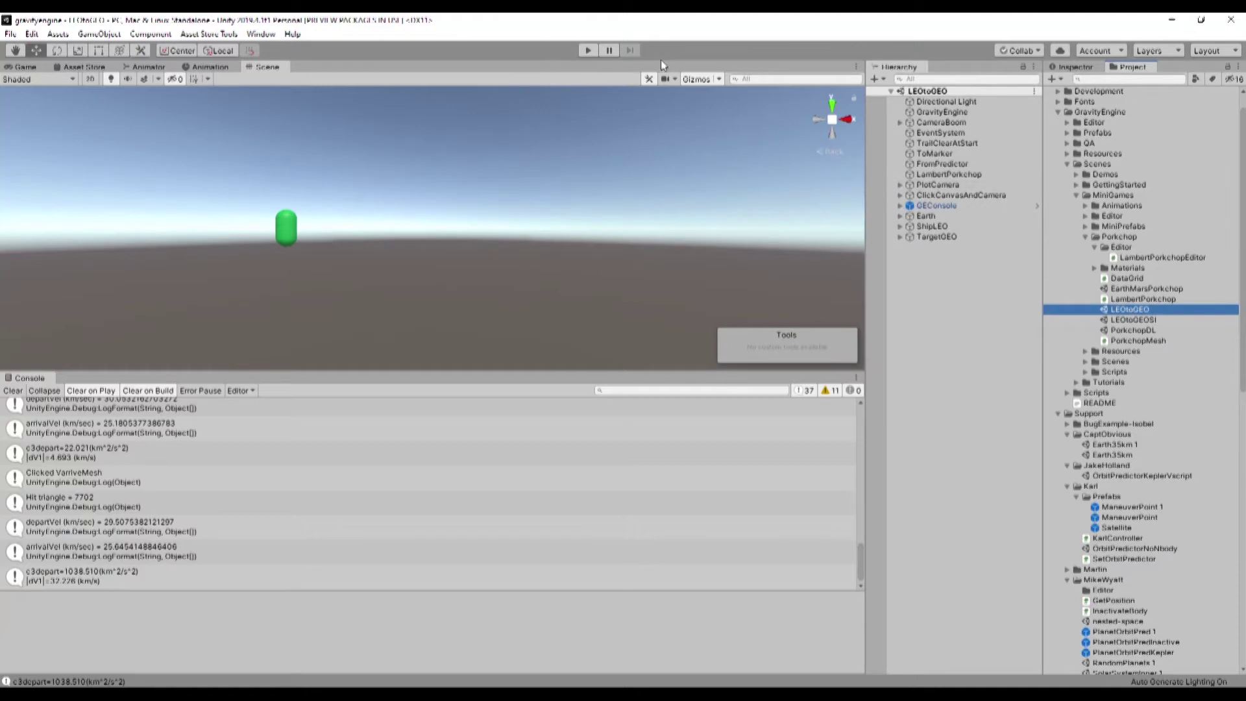
{"action": "left_click", "coordinate": [588, 51]}
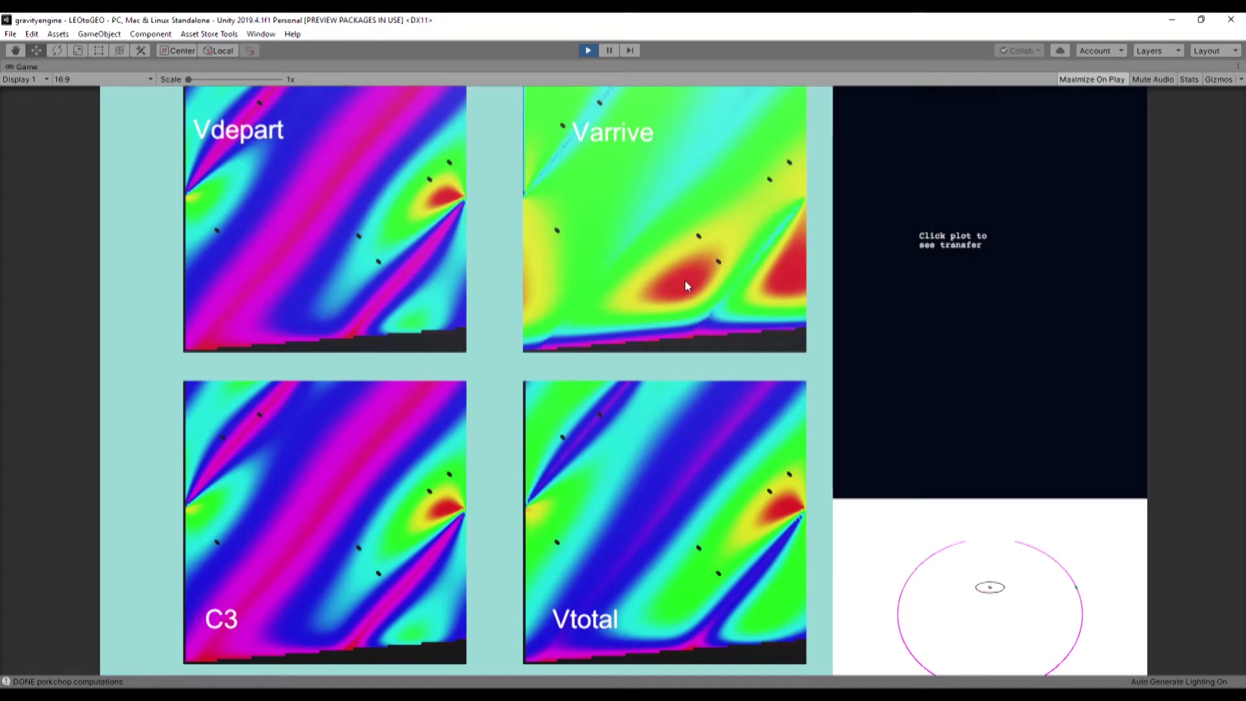
{"action": "left_click", "coordinate": [687, 286]}
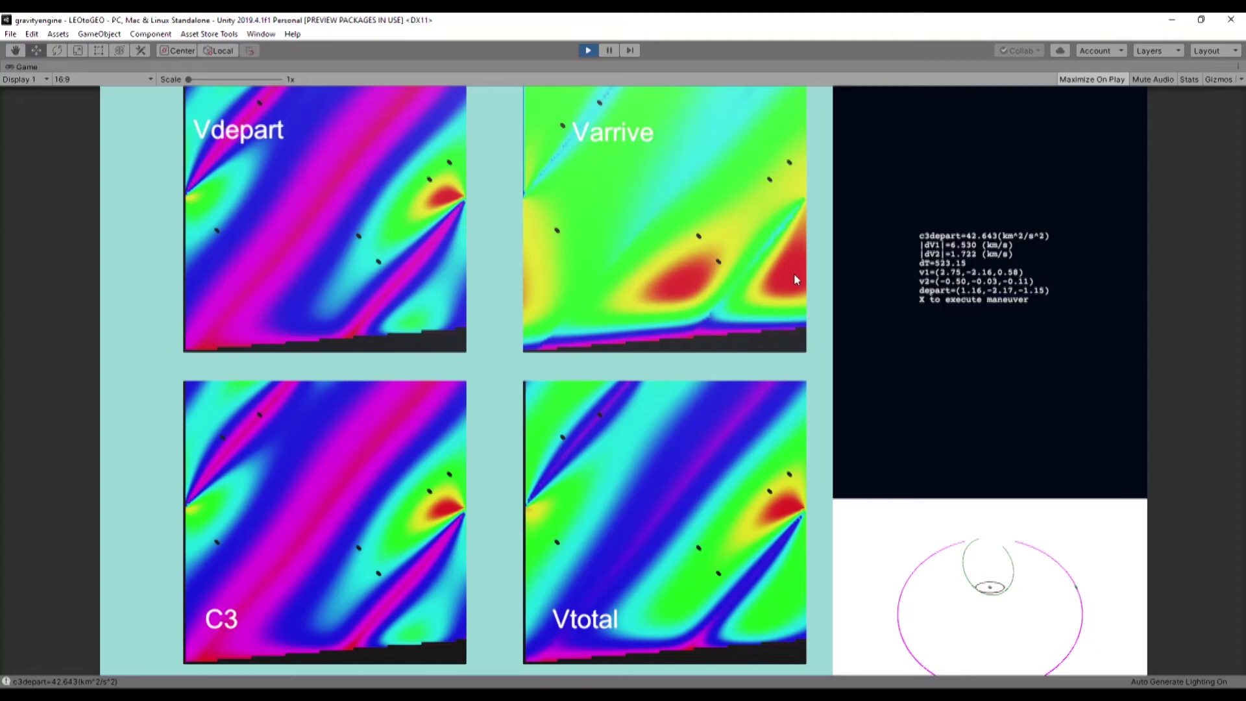
{"action": "left_click", "coordinate": [588, 51]}
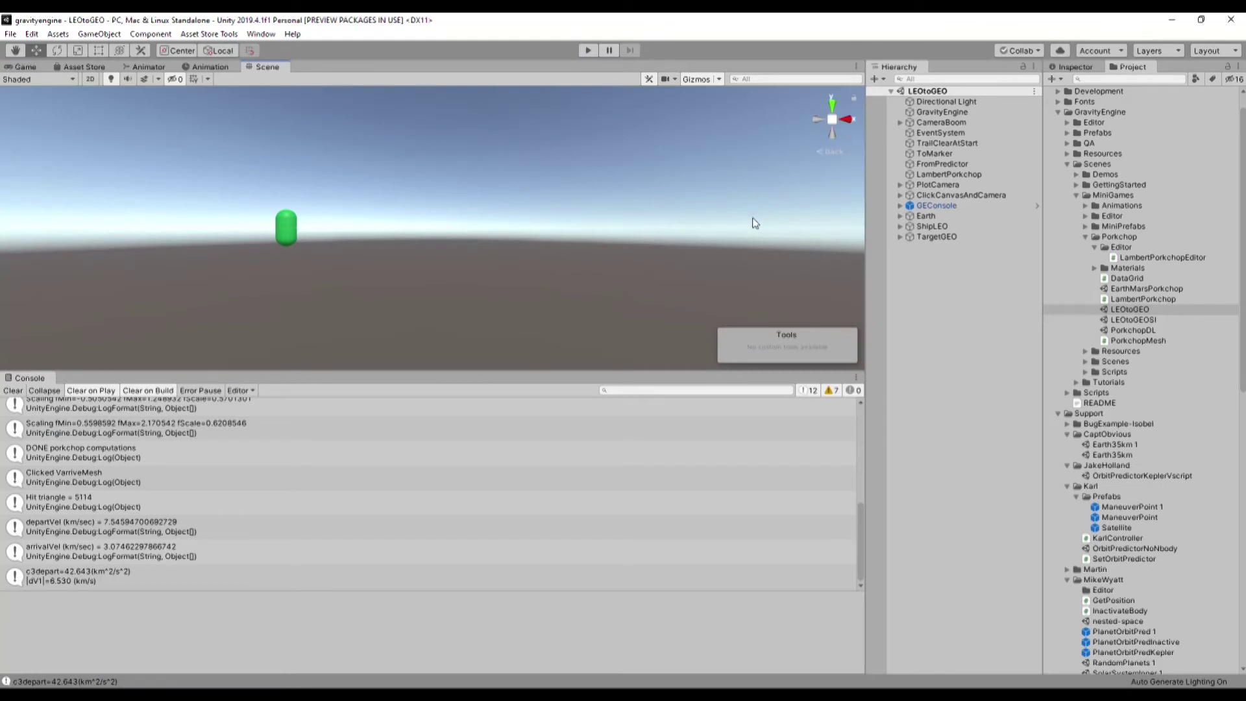
{"action": "left_click", "coordinate": [1075, 65]}
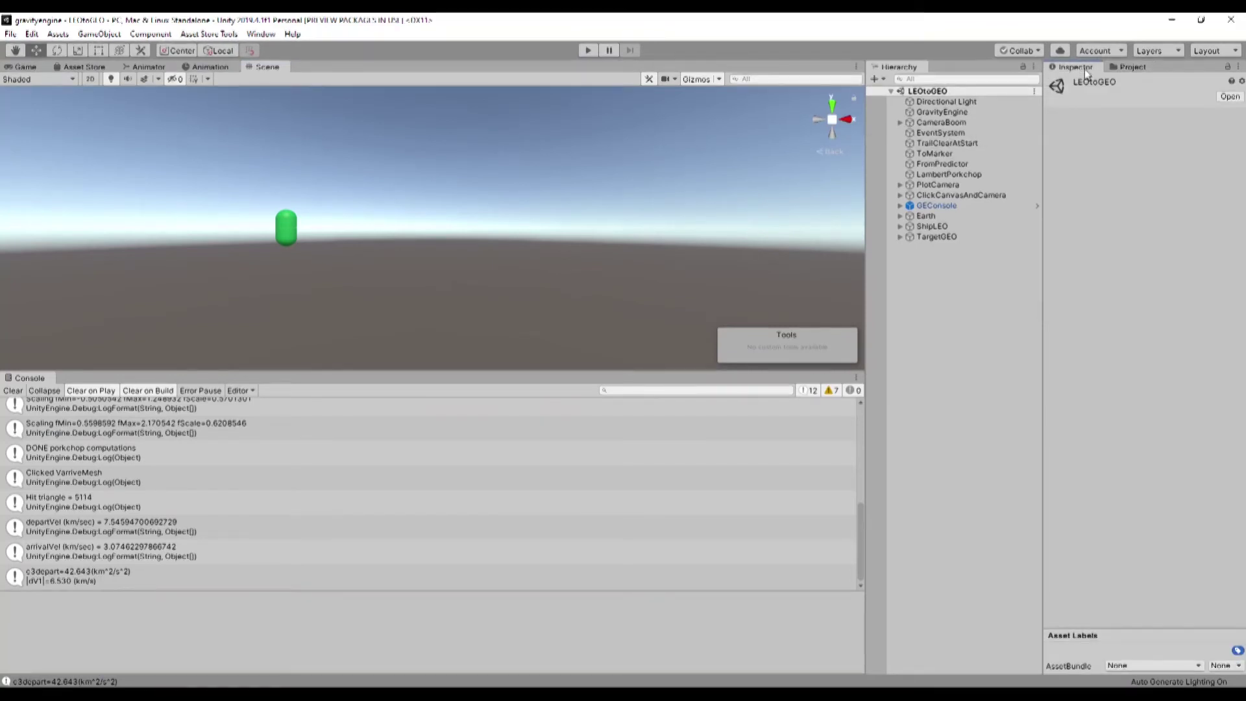
{"action": "left_click", "coordinate": [1130, 66]}
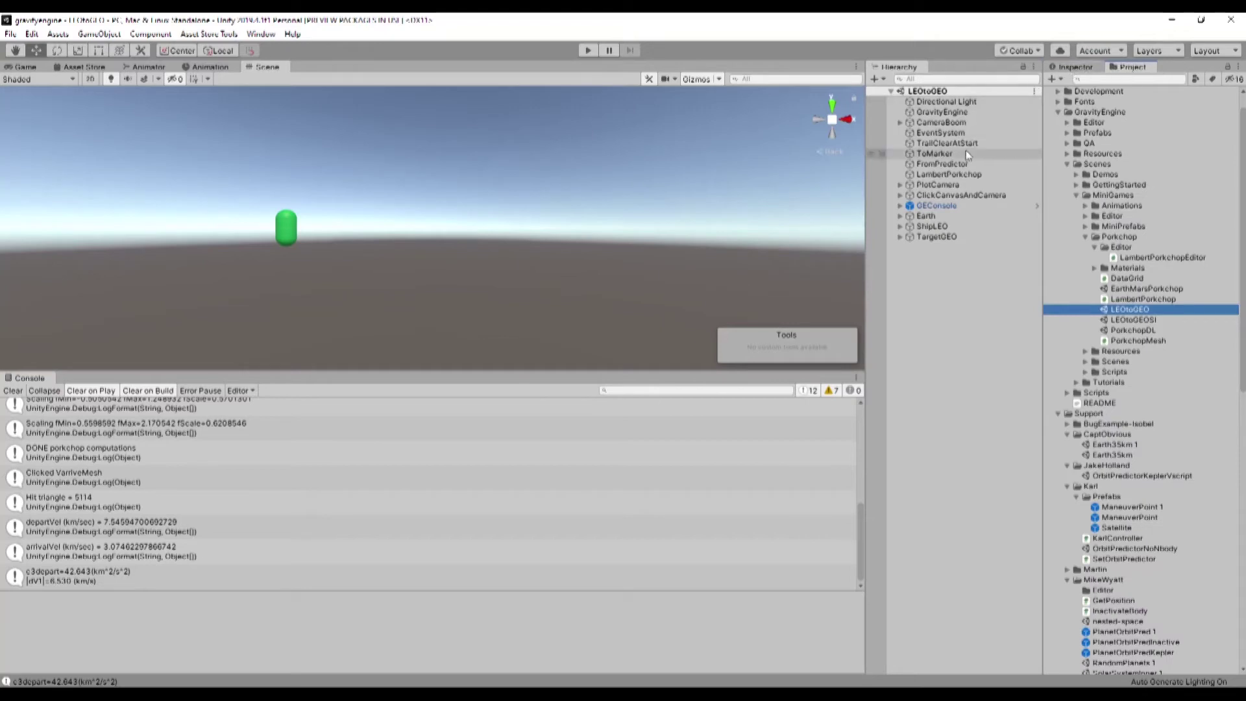
{"action": "left_click", "coordinate": [953, 114]}
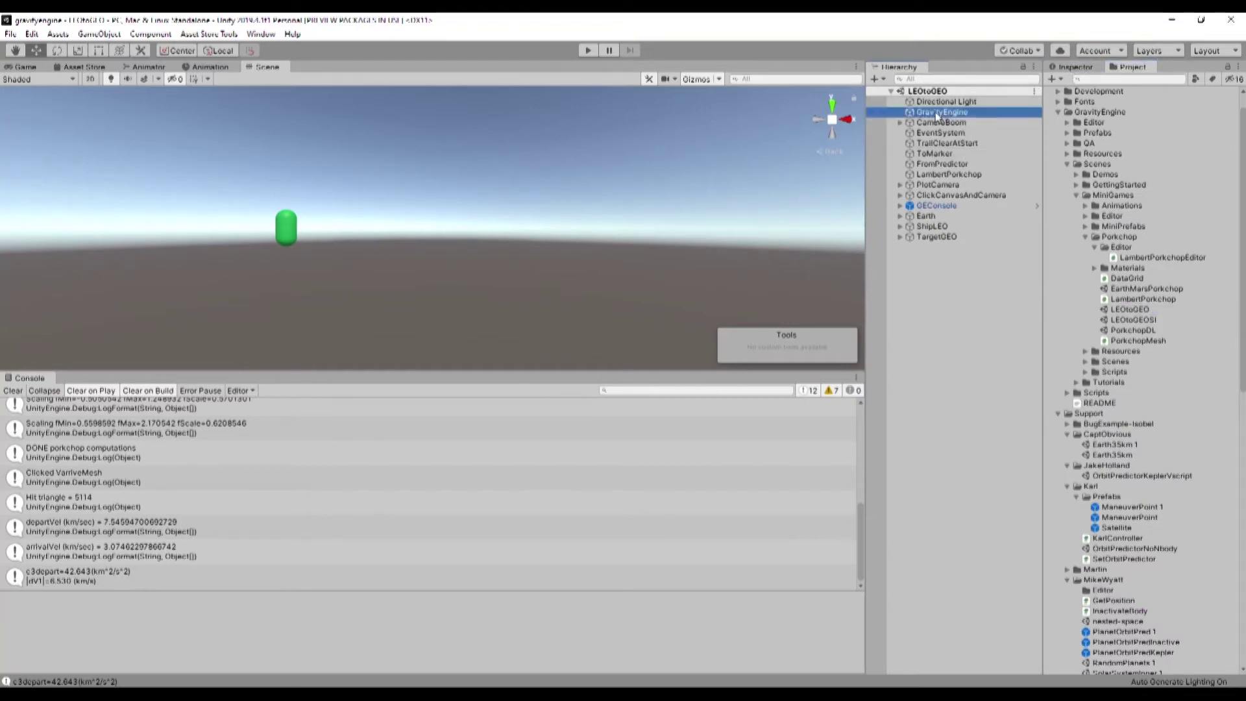
{"action": "left_click", "coordinate": [1075, 66]}
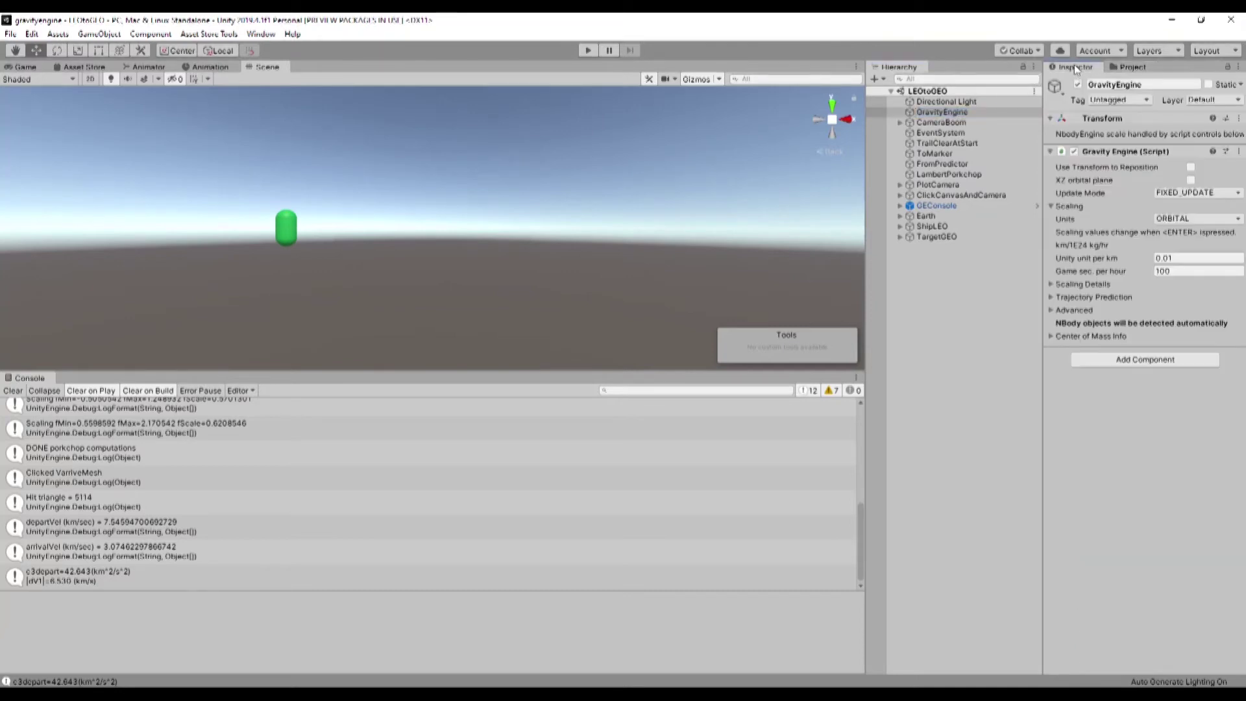
Open GEUpdateModeDemo from Assets > Development > Interpolate and return to the Inspector
{"action": "left_click", "coordinate": [1144, 67]}
{"action": "scroll", "coordinate": [1178, 185], "scroll_direction": "up", "scroll_amount": 2}
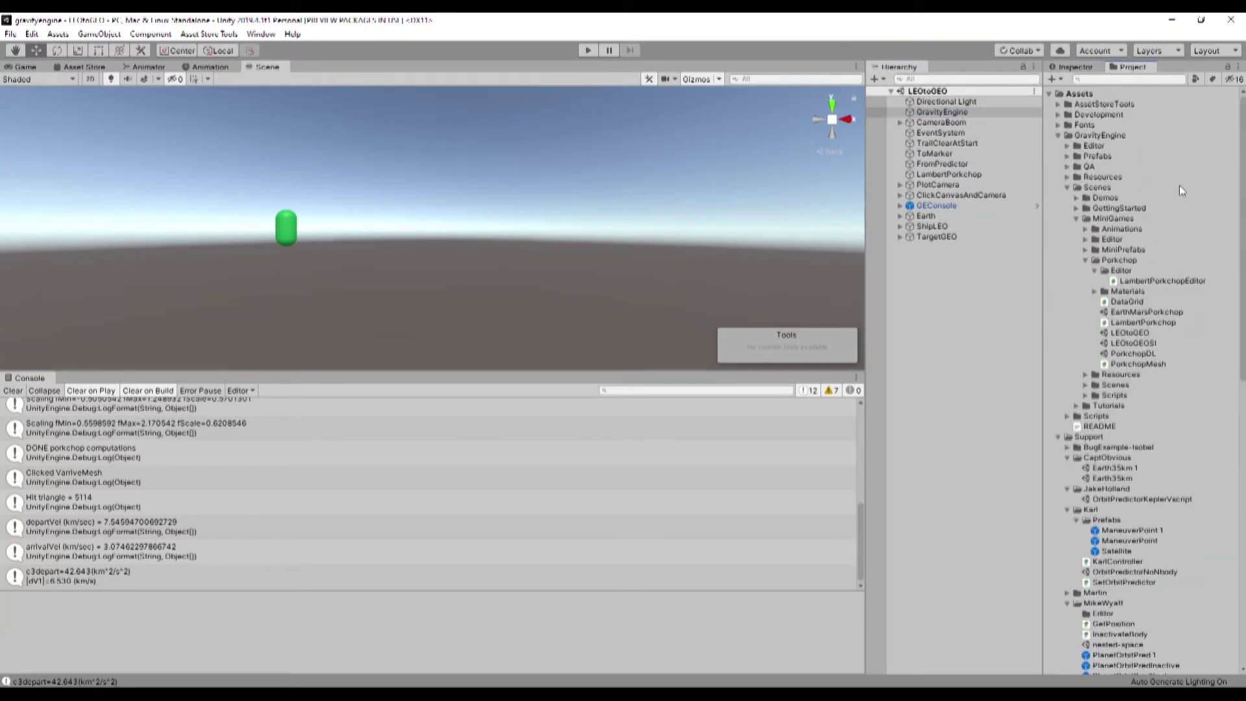
{"action": "left_click", "coordinate": [1058, 115]}
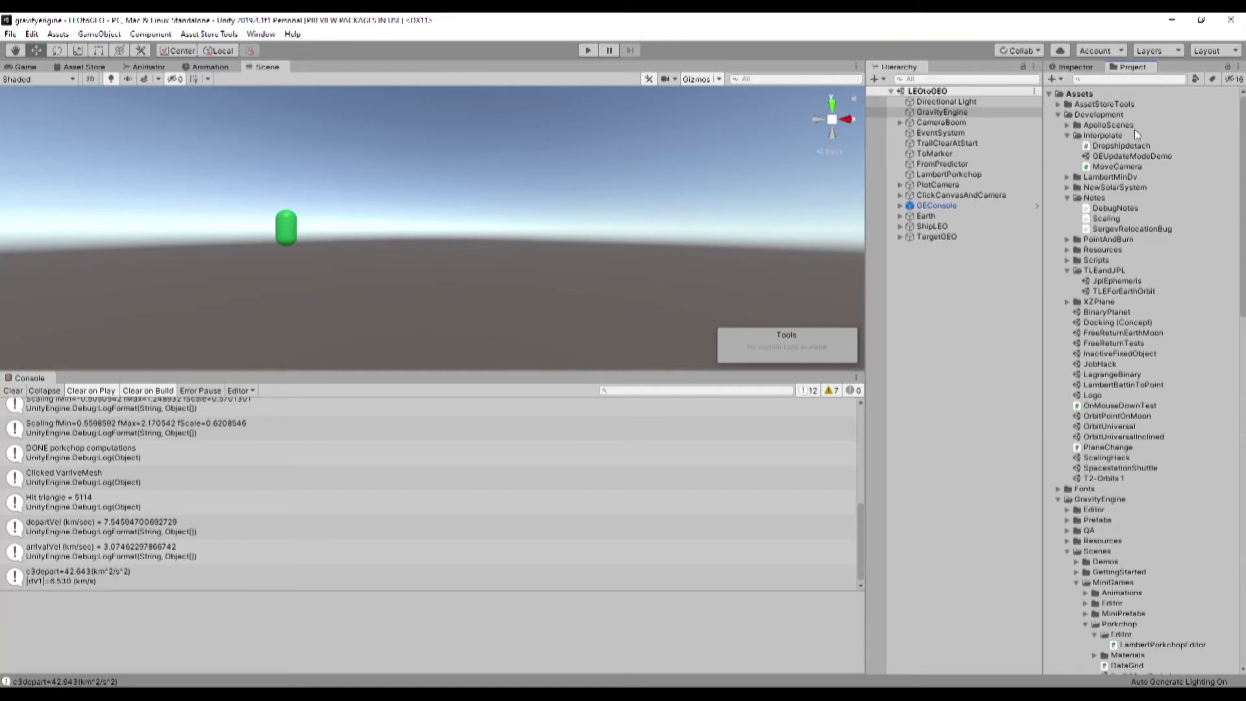
{"action": "double_click", "coordinate": [1126, 156]}
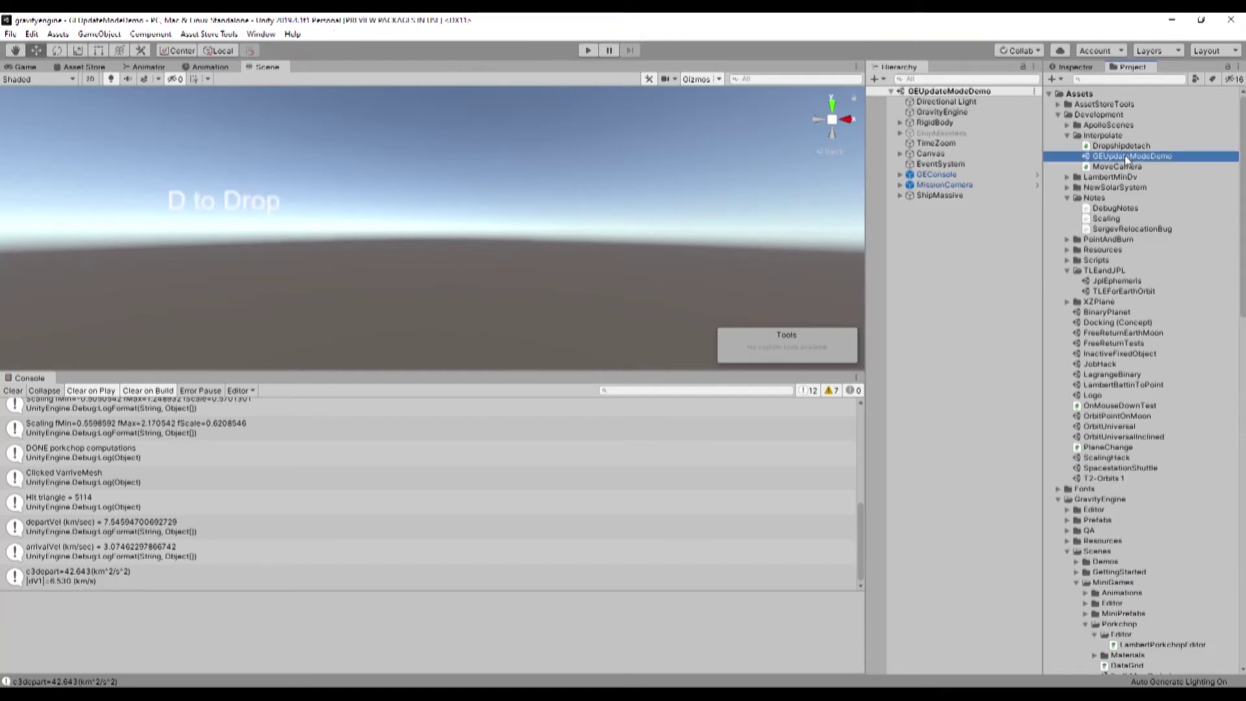
{"action": "left_click", "coordinate": [1075, 67]}
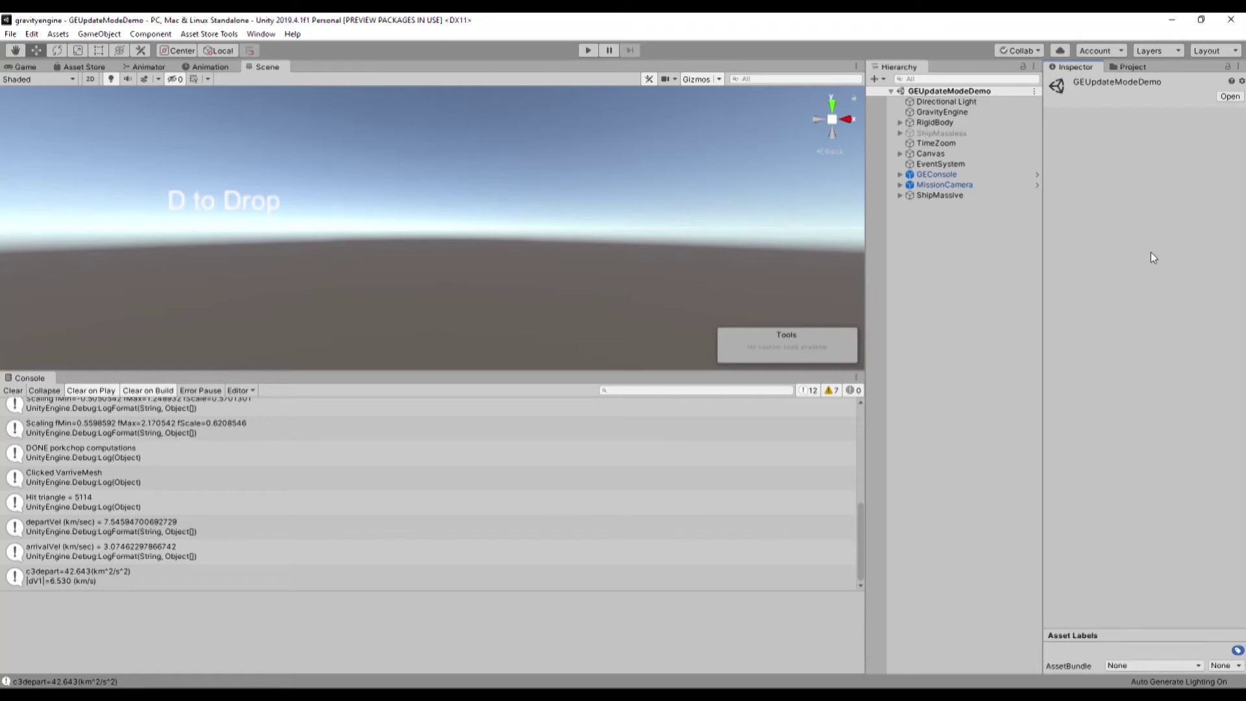
Inspect GravityEngine and RigidBody, keeping the Rigidbody's interpolation at Interpolate
{"action": "left_click", "coordinate": [951, 112]}
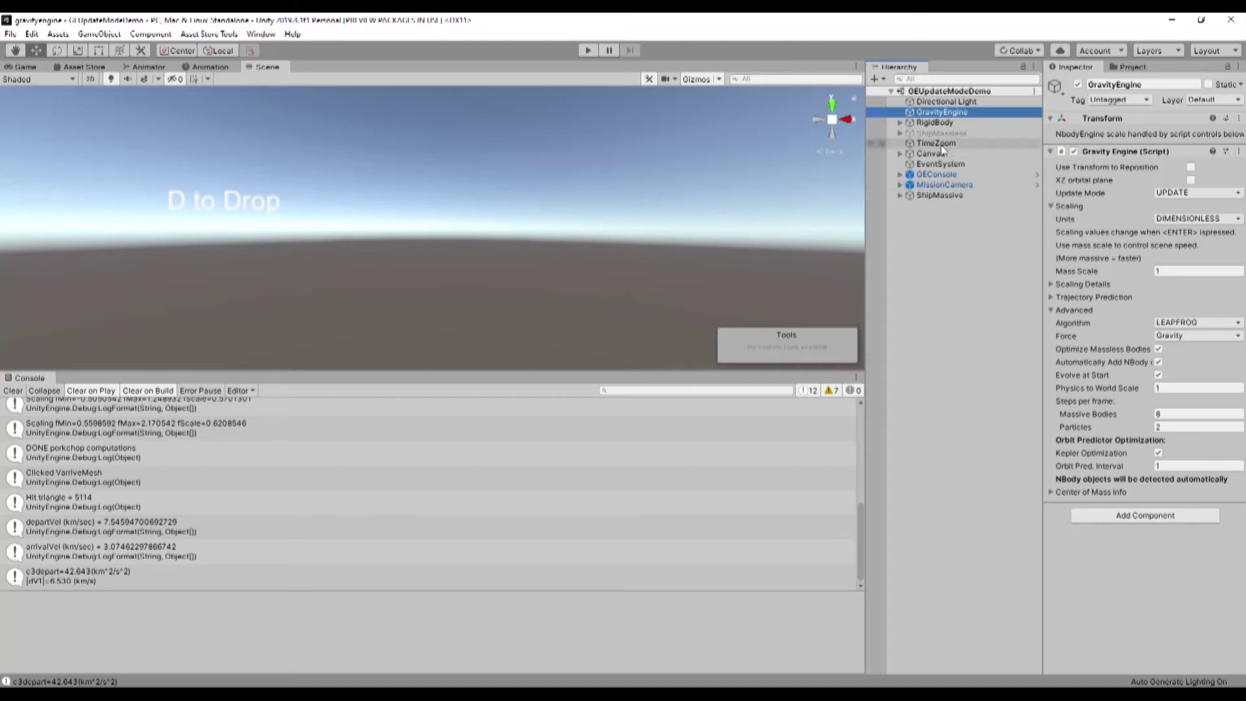
{"action": "left_click", "coordinate": [939, 123]}
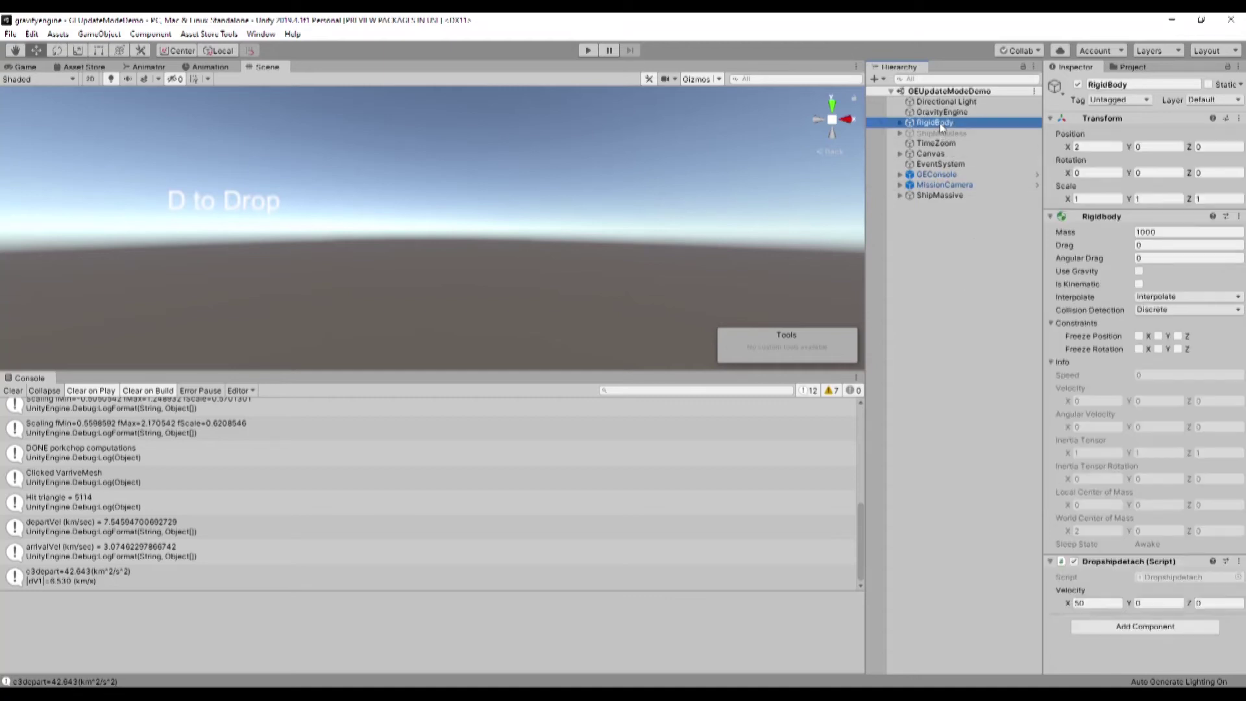
{"action": "left_click", "coordinate": [1163, 298]}
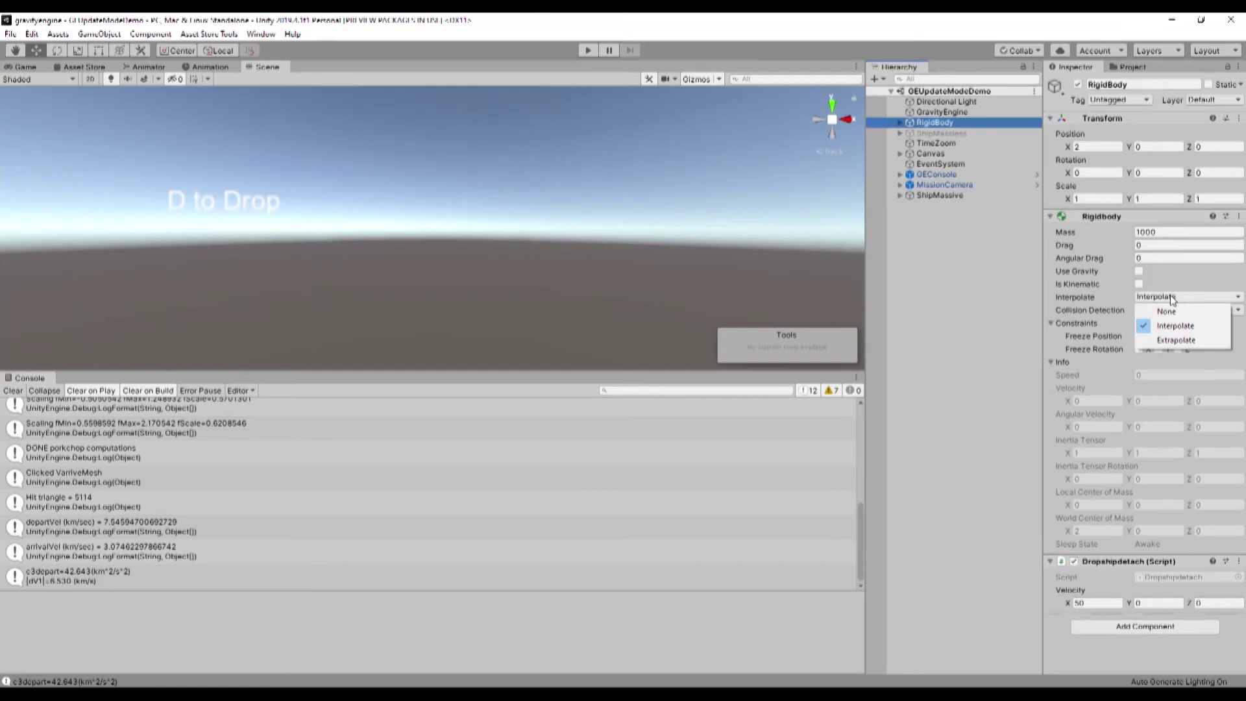
{"action": "left_click", "coordinate": [1172, 297]}
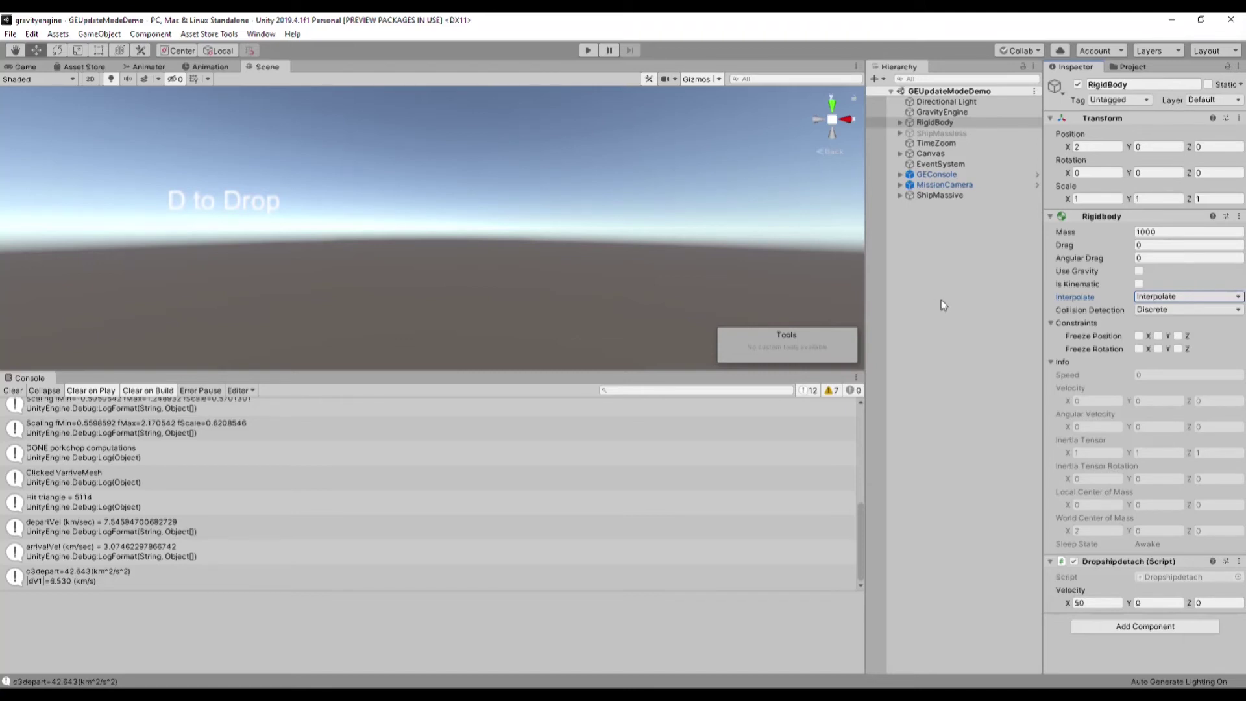
{"action": "left_click", "coordinate": [942, 112]}
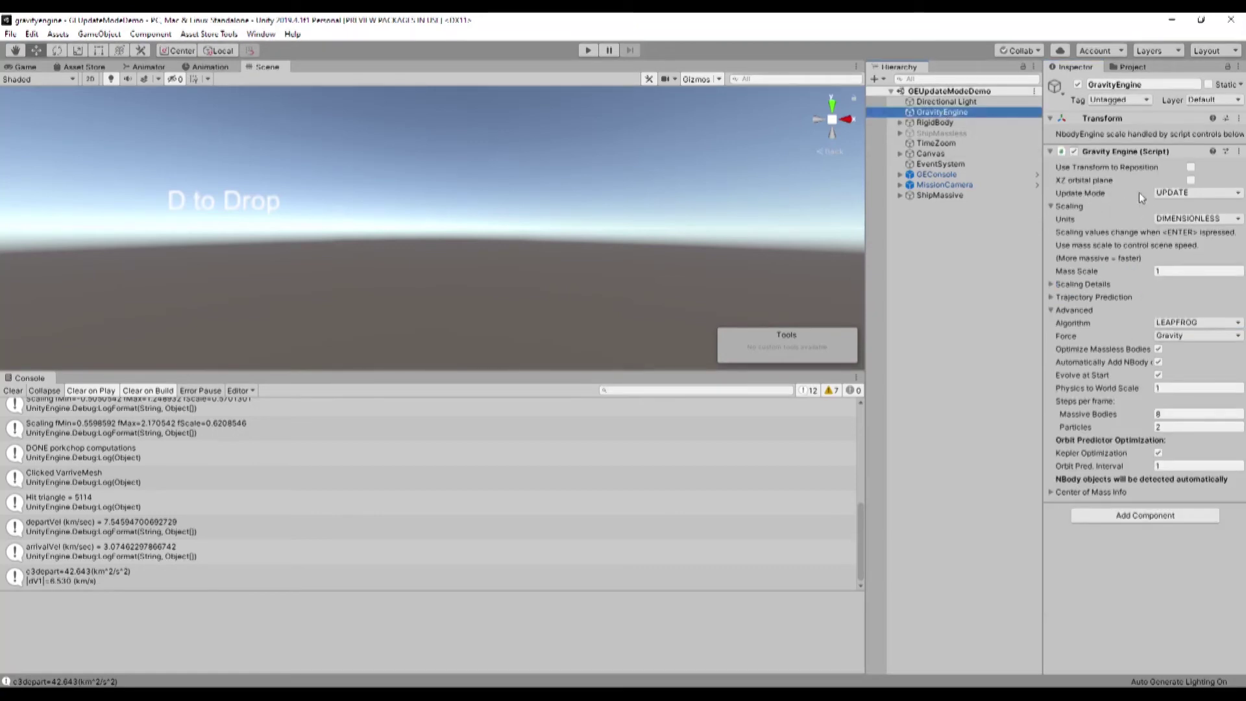
Switch Gravity Engine's Update Mode to FIXED_UPDATE, then FIXED_INTERPOLATE, then back to UPDATE
{"action": "left_click", "coordinate": [1173, 192]}
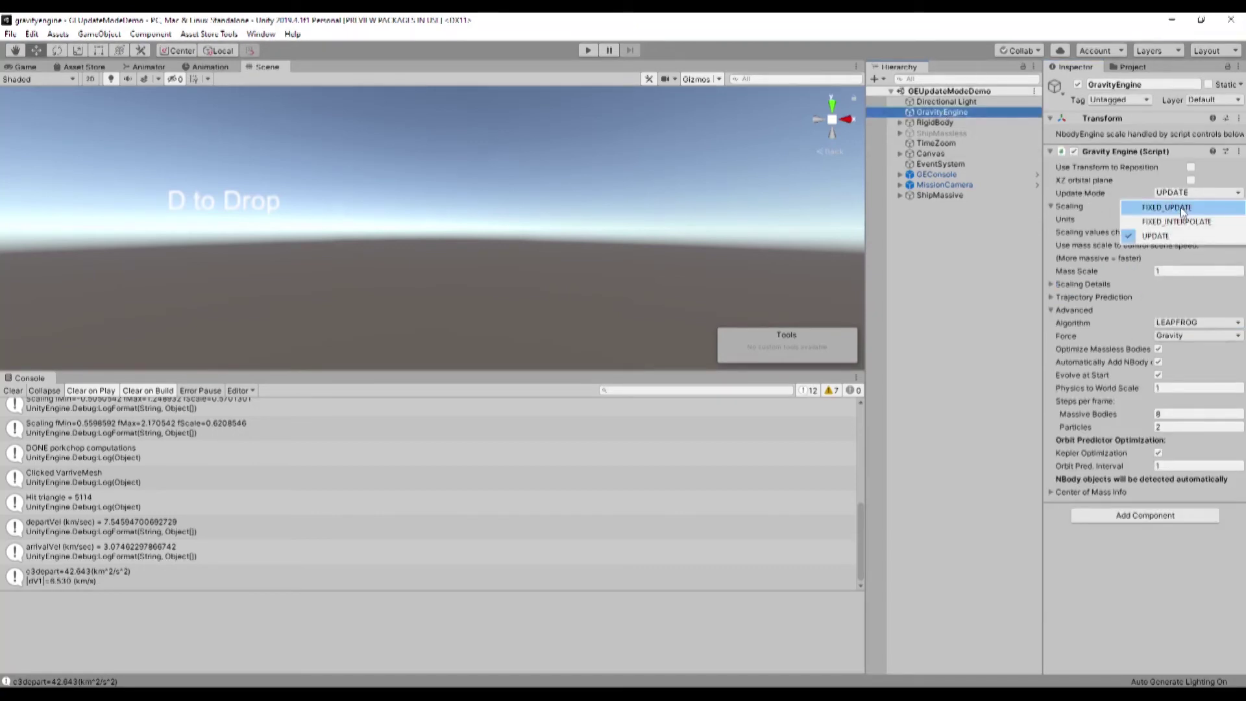
{"action": "left_click", "coordinate": [1181, 208]}
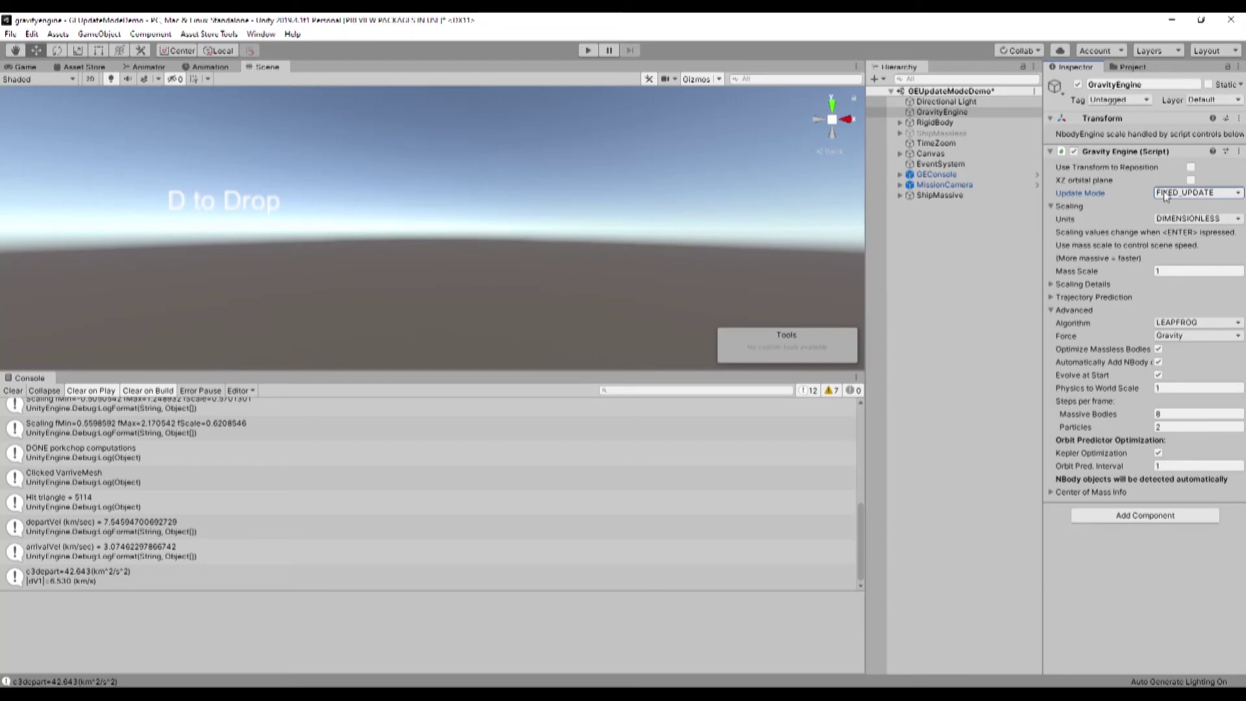
{"action": "left_click", "coordinate": [1174, 192]}
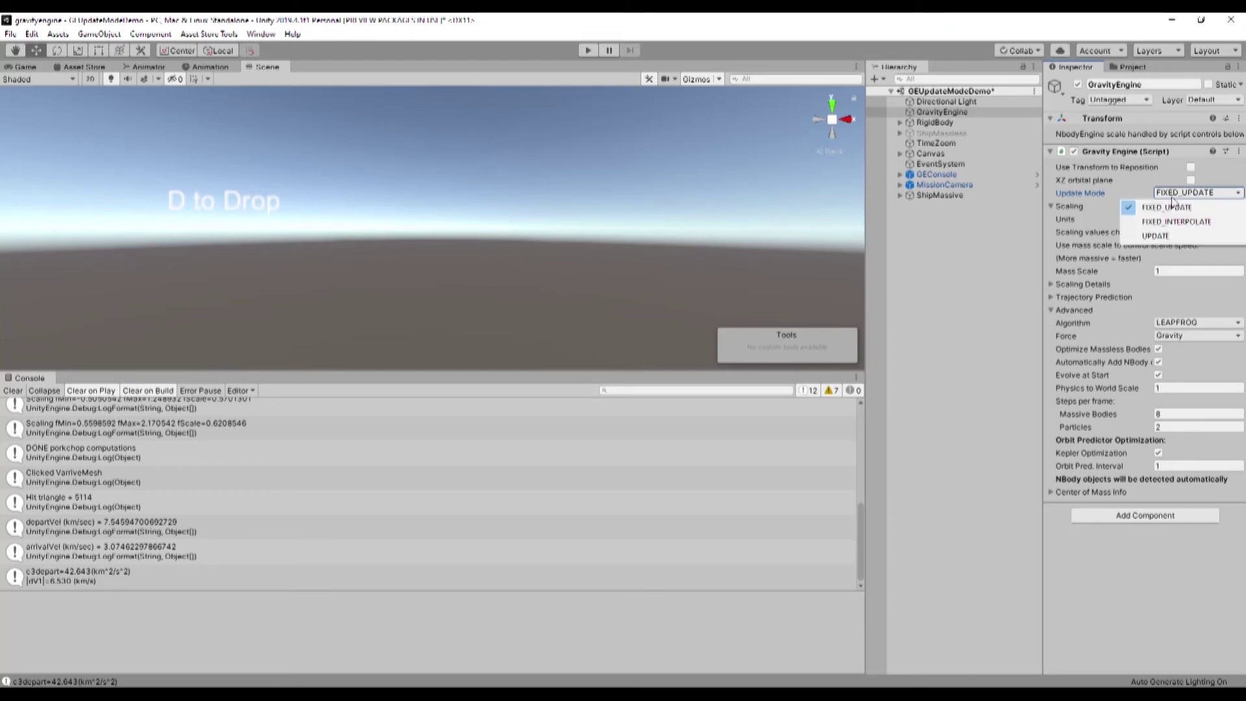
{"action": "left_click", "coordinate": [1174, 222]}
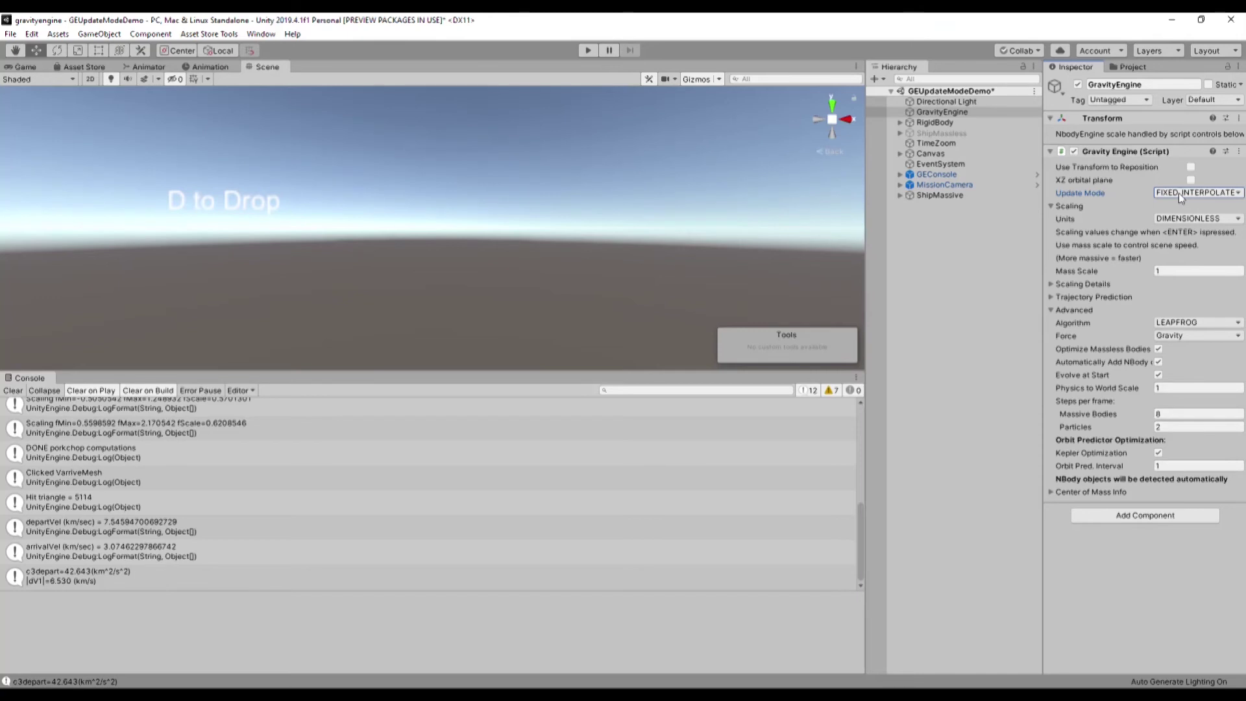
{"action": "left_click", "coordinate": [1180, 193]}
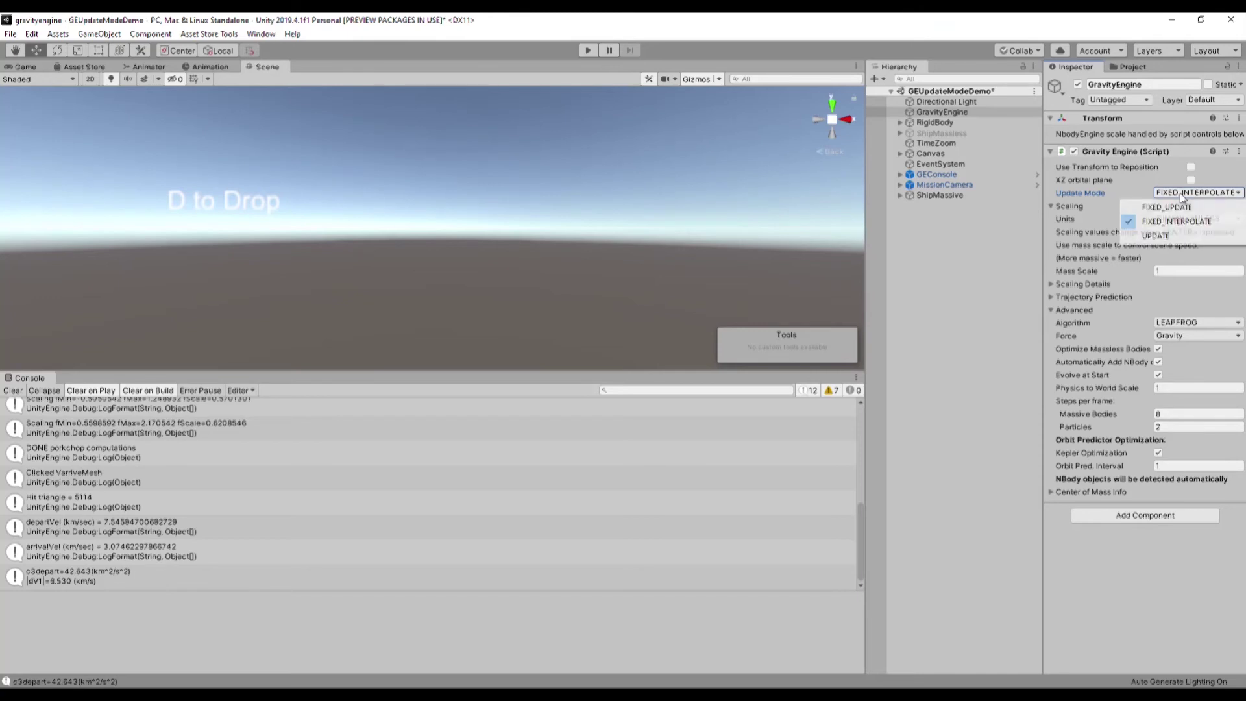
{"action": "left_click", "coordinate": [1169, 235]}
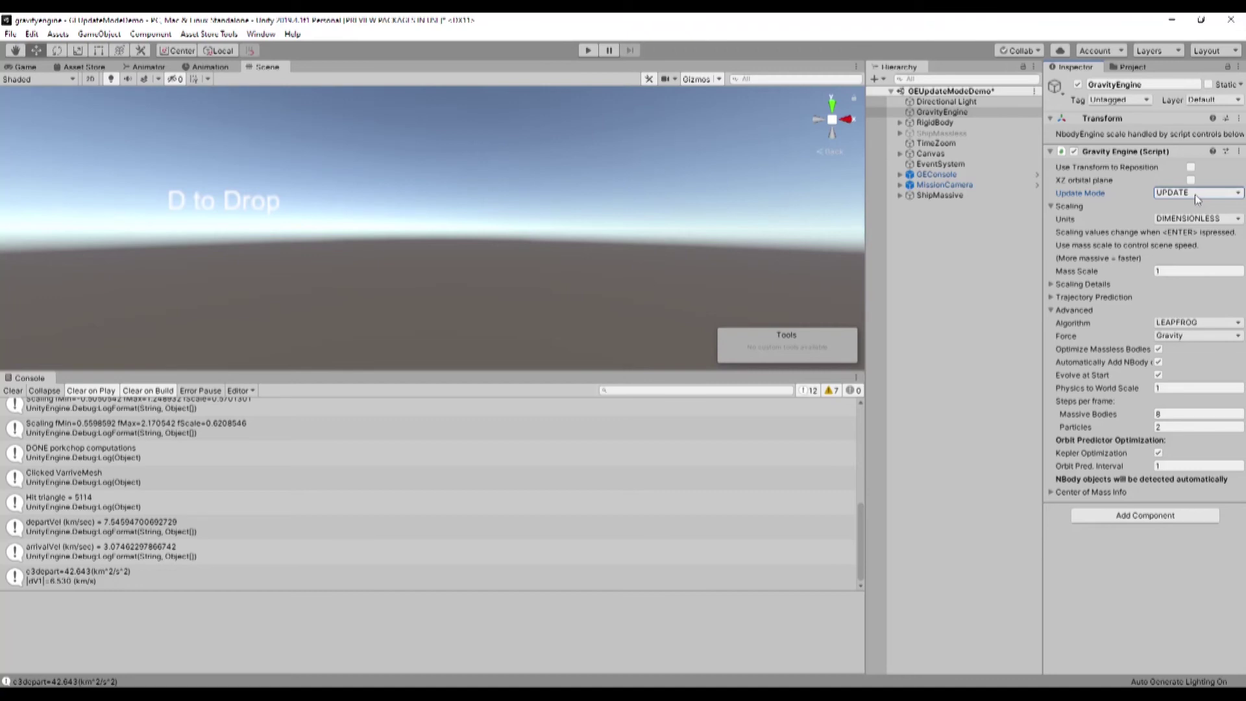
{"action": "left_click", "coordinate": [1194, 194]}
Set Update Mode to FIXED_UPDATE, check MissionCamera, RigidBody and ShipMassive velocities, then play the demo
{"action": "left_click", "coordinate": [1194, 203]}
{"action": "left_click", "coordinate": [935, 185]}
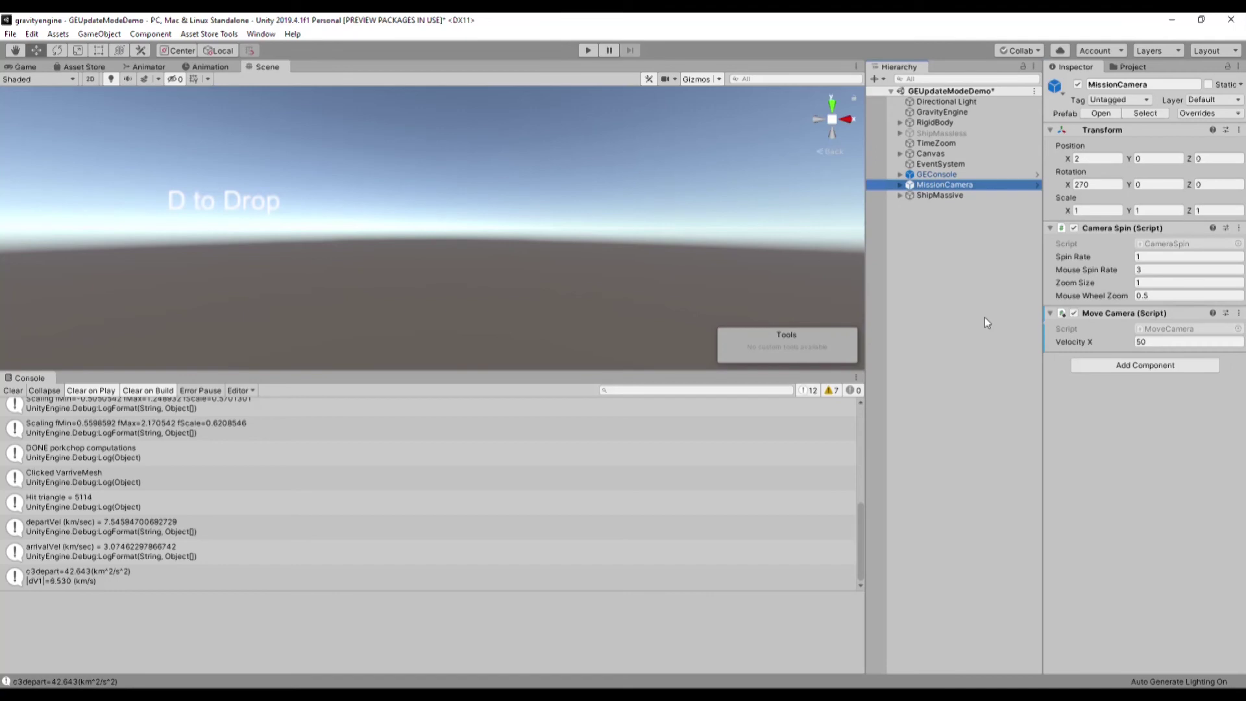
{"action": "left_click", "coordinate": [934, 122]}
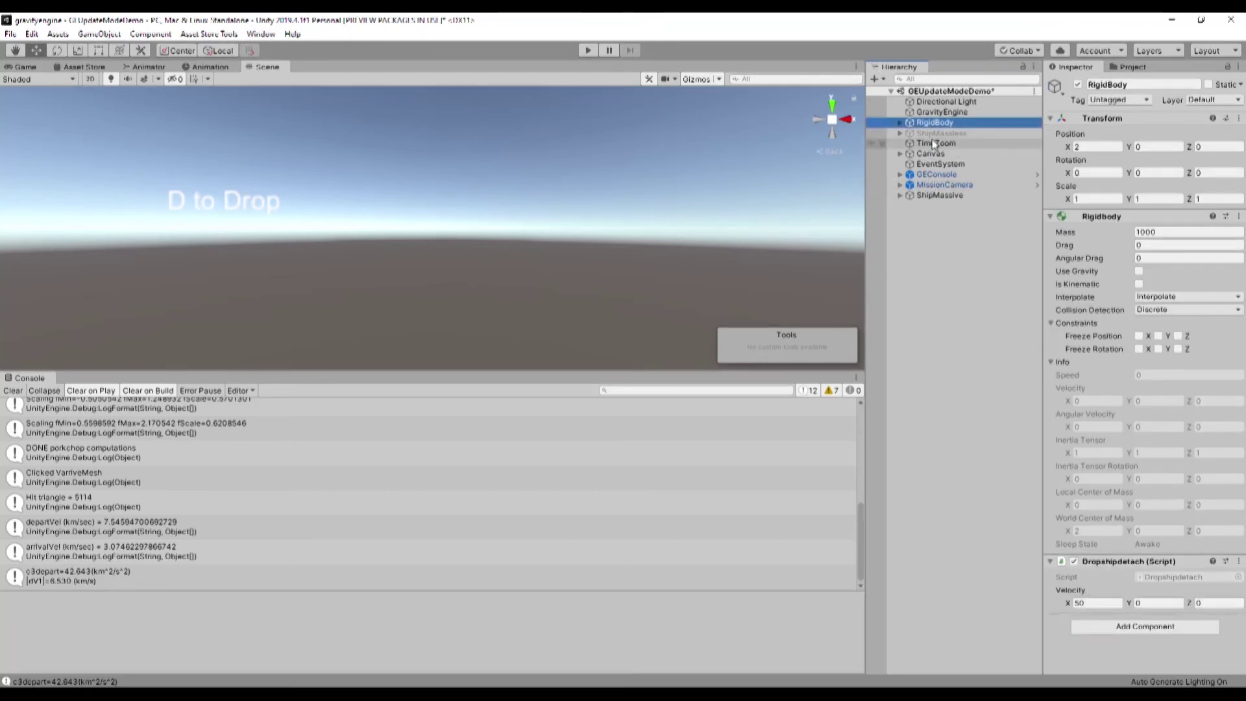
{"action": "left_click", "coordinate": [929, 197]}
{"action": "left_click", "coordinate": [1084, 271]}
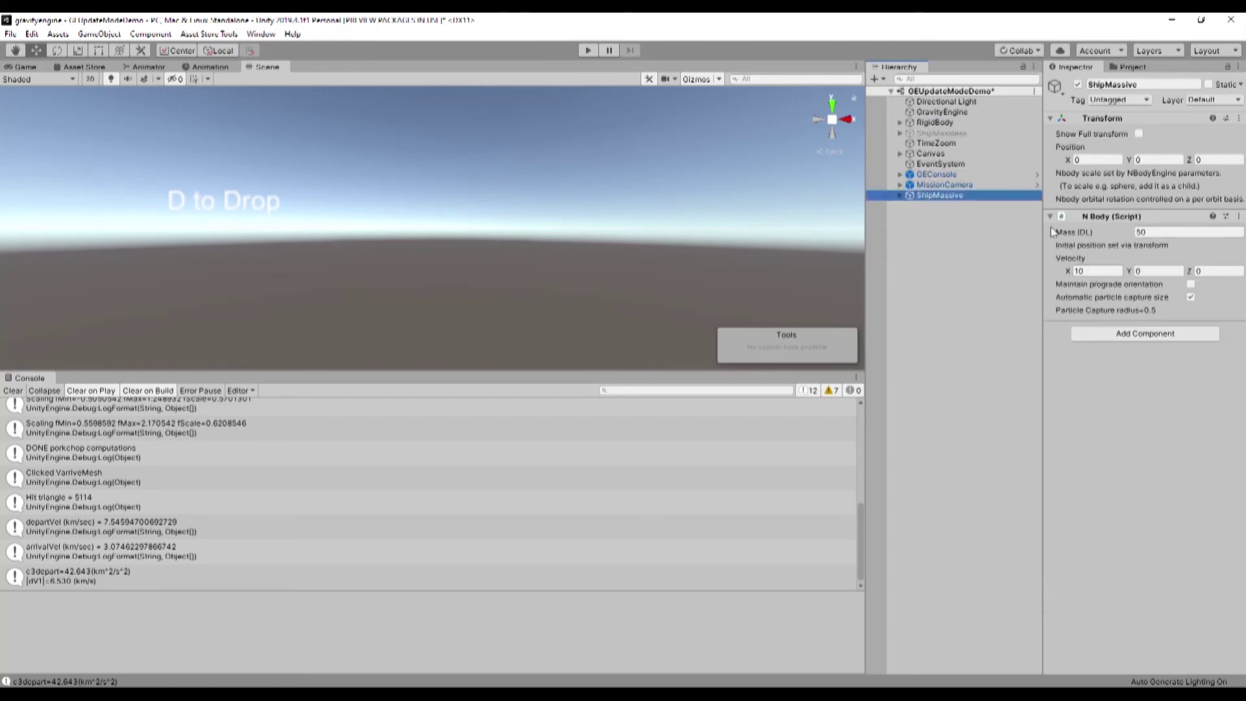
{"action": "left_click", "coordinate": [585, 50]}
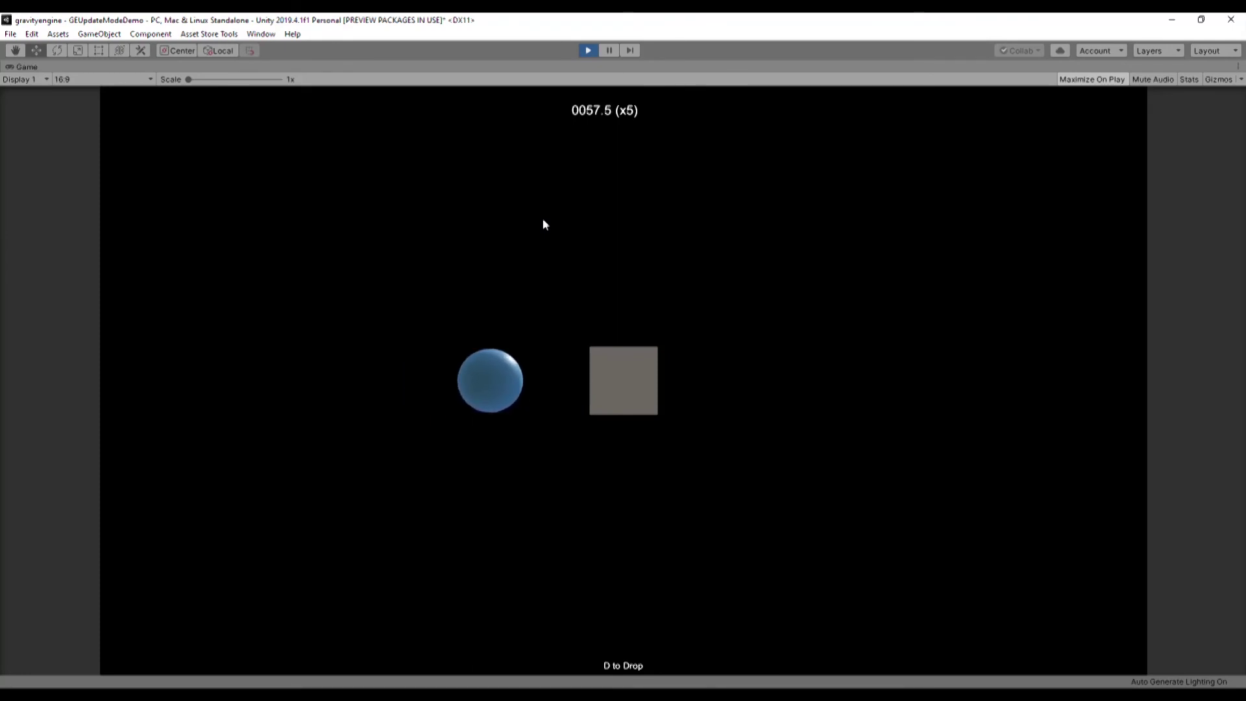
Stop the GEUpdateModeDemo run after watching the sphere and square under FIXED_UPDATE
{"action": "left_click", "coordinate": [588, 50]}
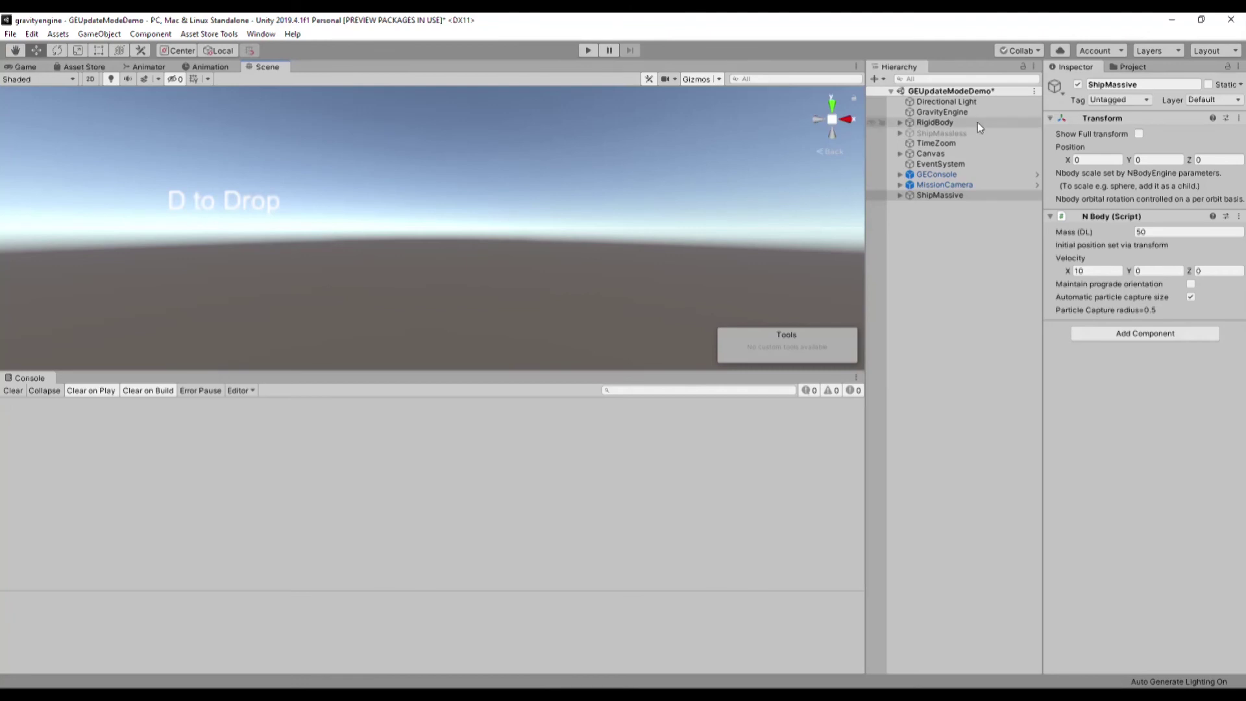
Set GravityEngine's Update Mode to FIXED_INTERPOLATE and briefly run the demo, then stop it
{"action": "left_click", "coordinate": [958, 113]}
{"action": "left_click", "coordinate": [1194, 193]}
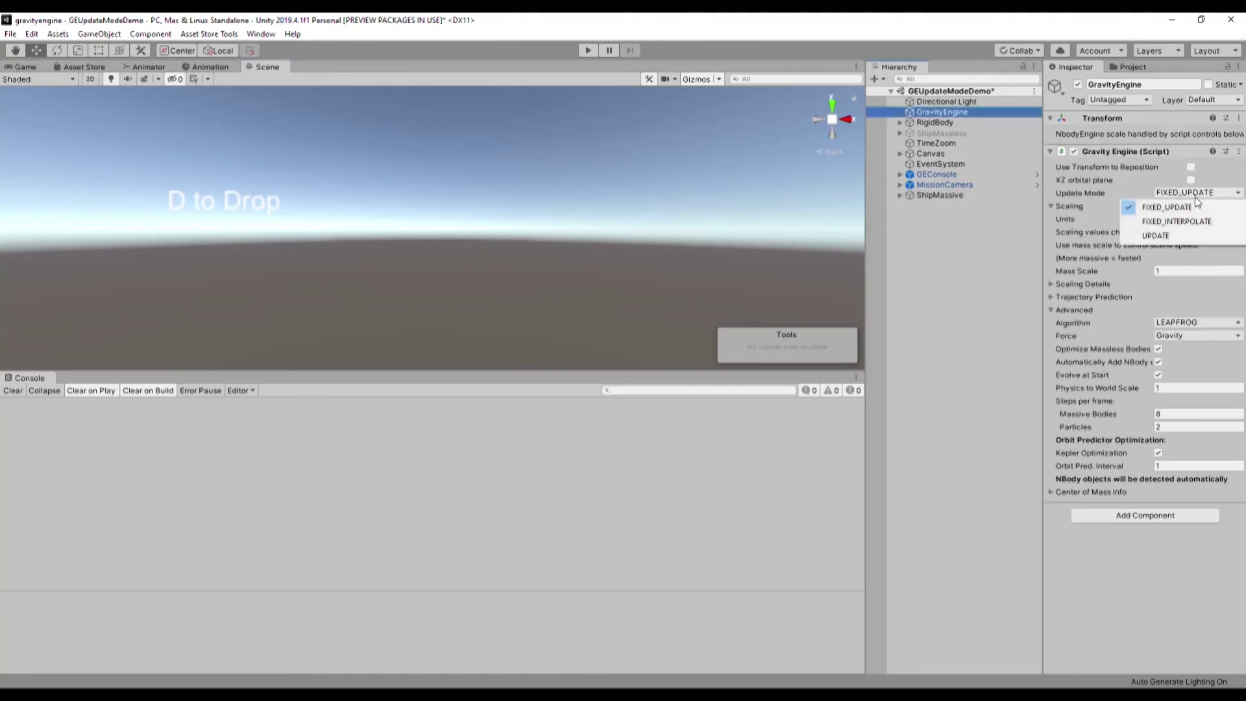
{"action": "left_click", "coordinate": [1176, 221]}
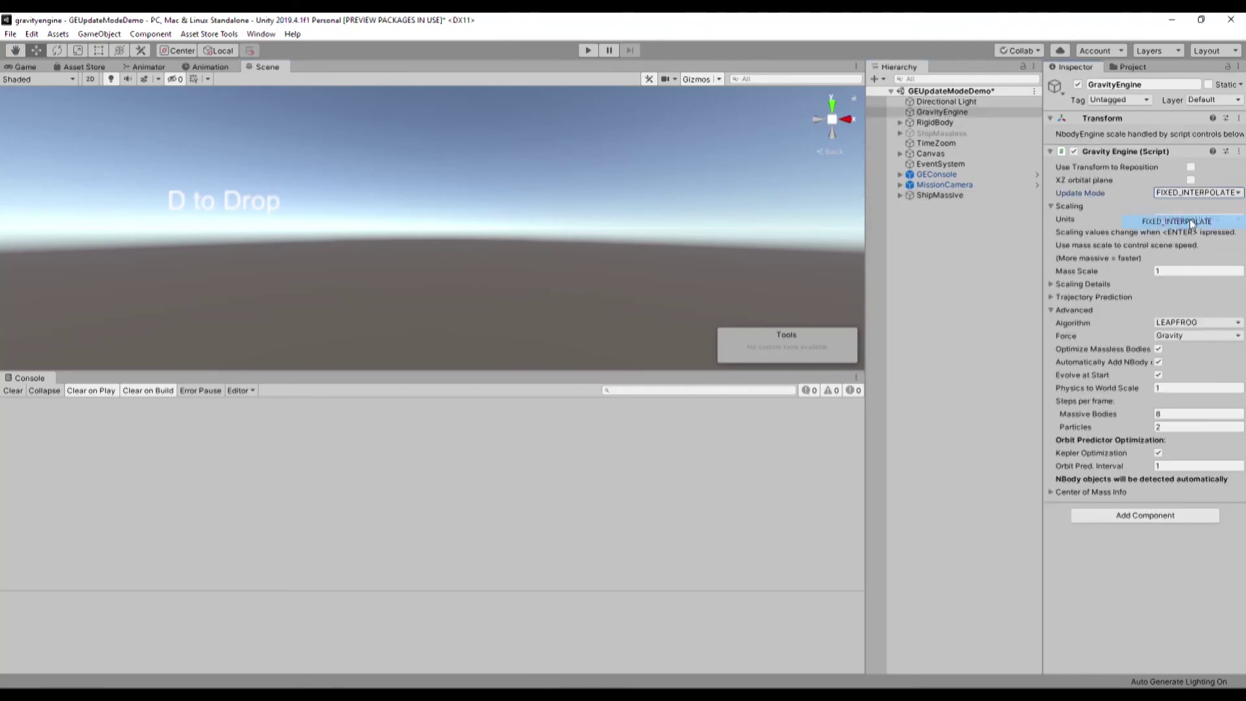
{"action": "left_click", "coordinate": [587, 50]}
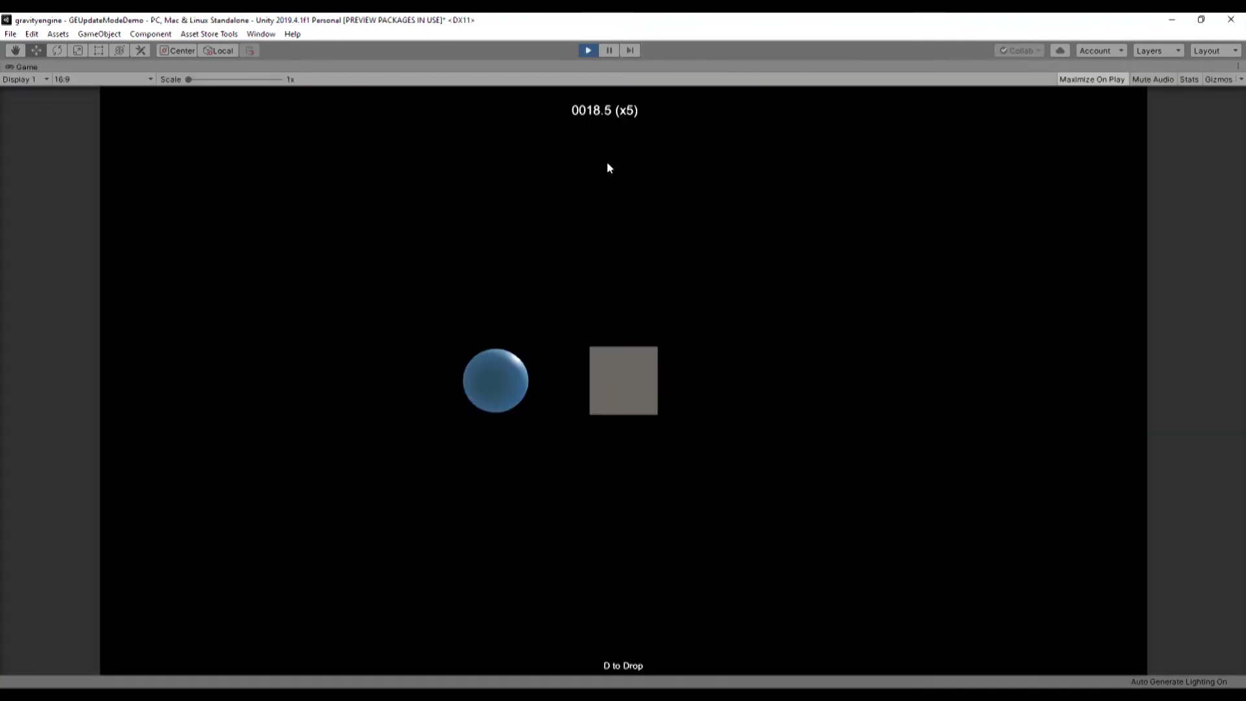
{"action": "left_click", "coordinate": [589, 51]}
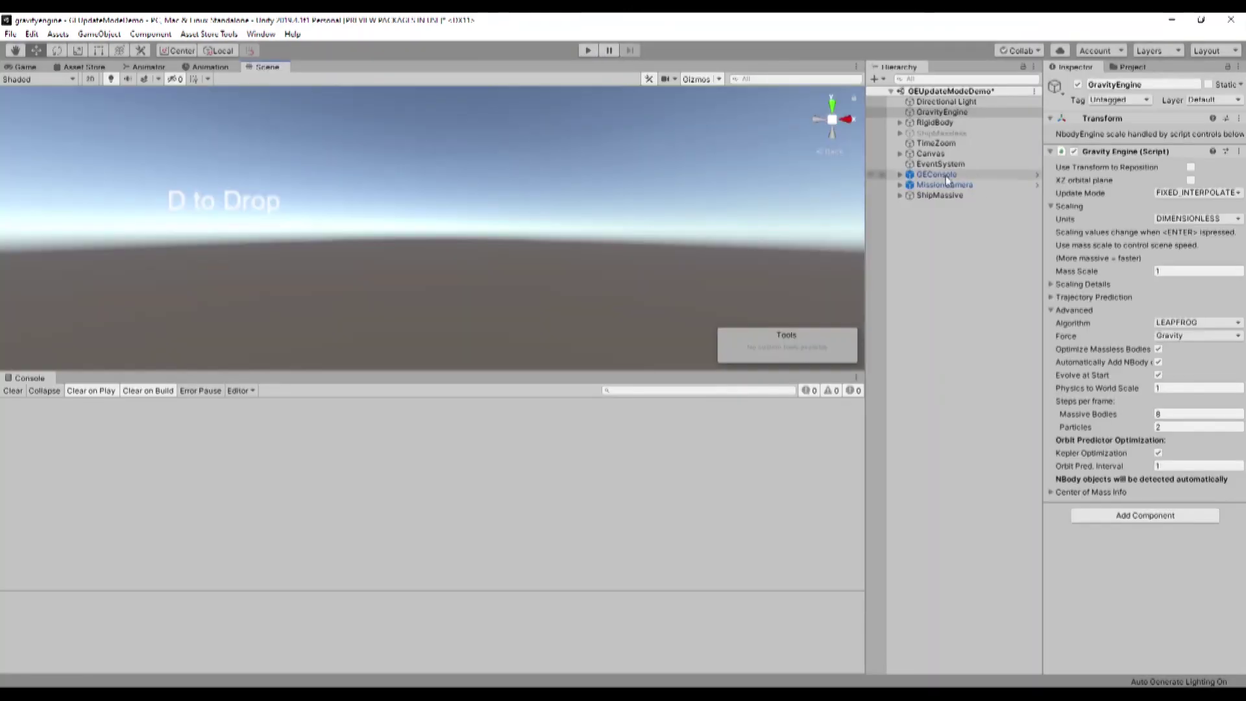
Set Update Mode back to UPDATE, then run and stop the demo to compare the motion
{"action": "left_click", "coordinate": [1181, 192]}
{"action": "left_click", "coordinate": [1188, 236]}
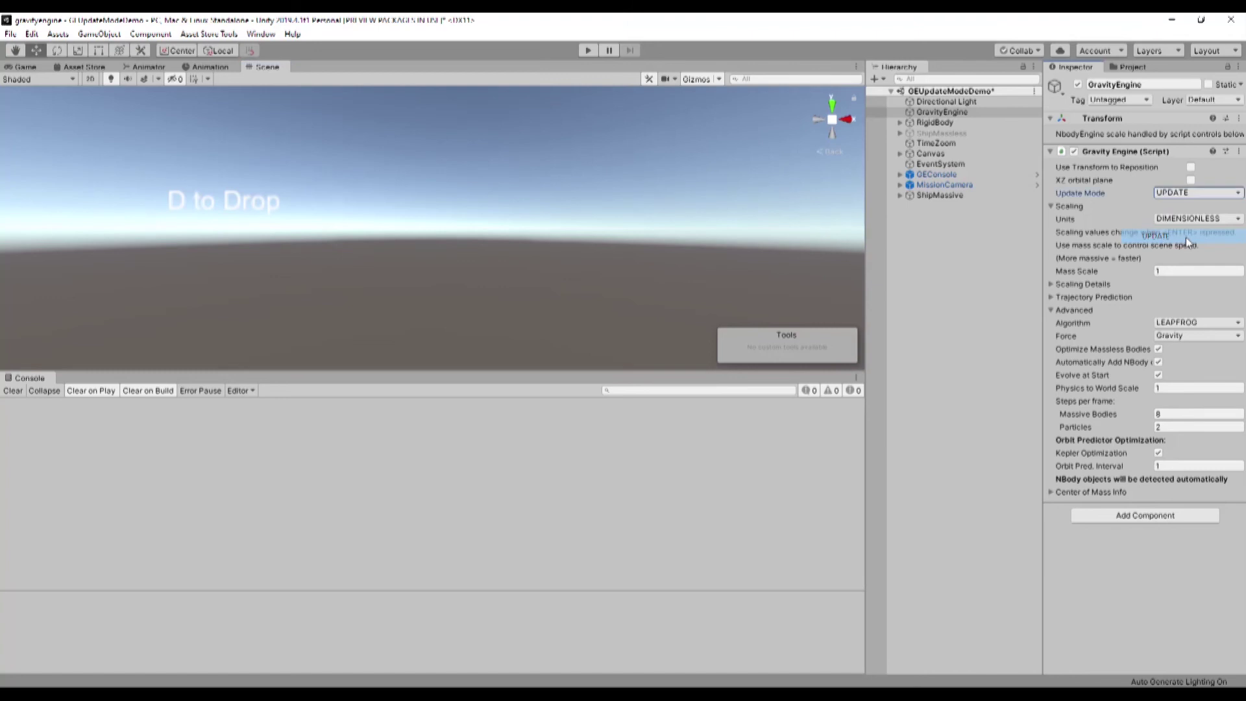
{"action": "left_click", "coordinate": [586, 51]}
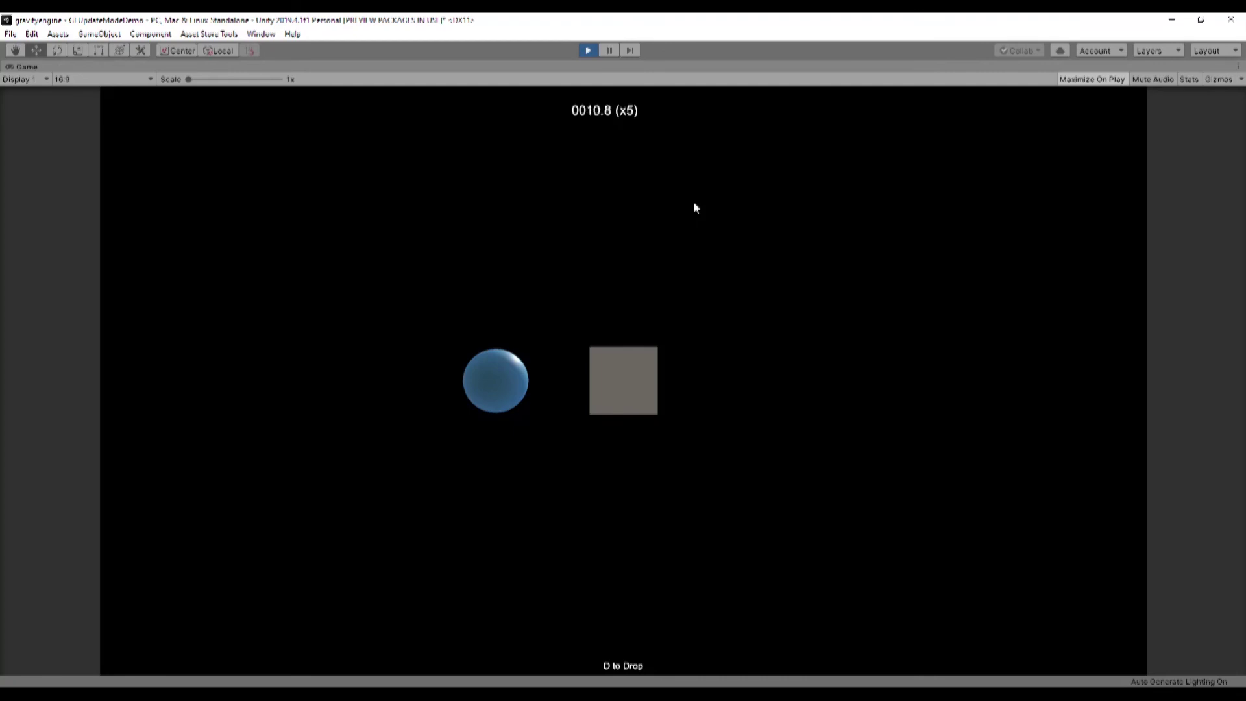
{"action": "left_click", "coordinate": [587, 50]}
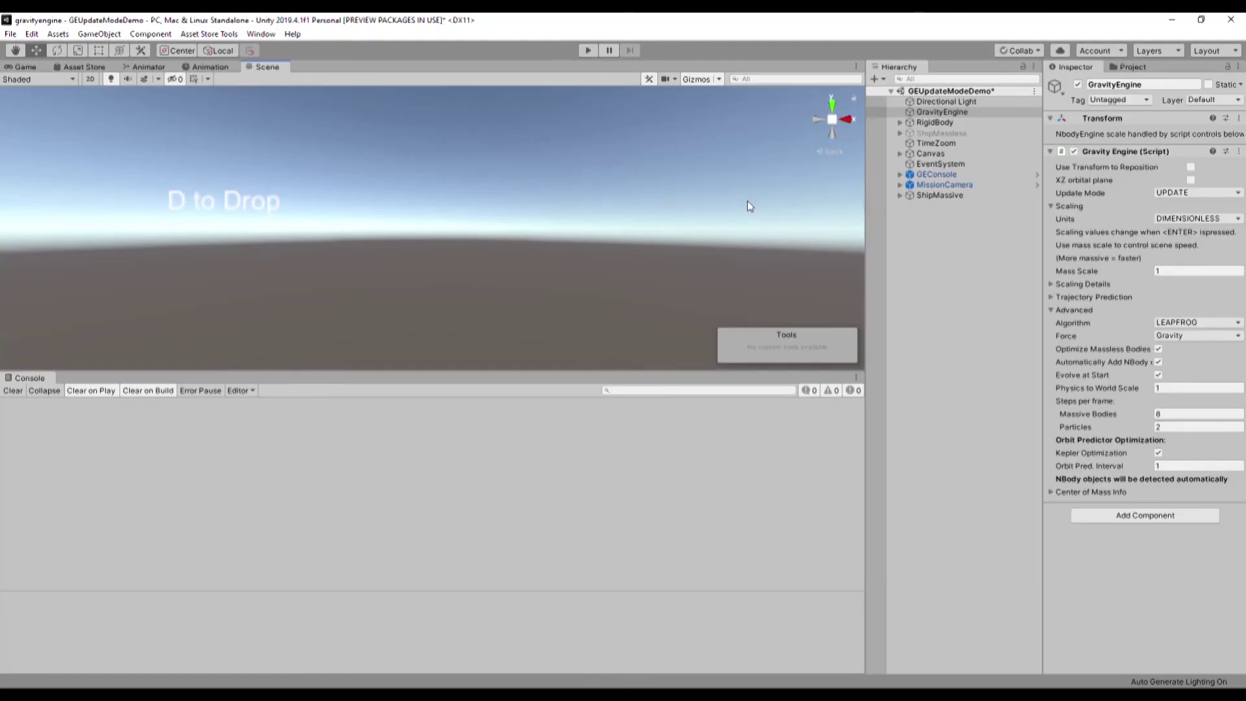